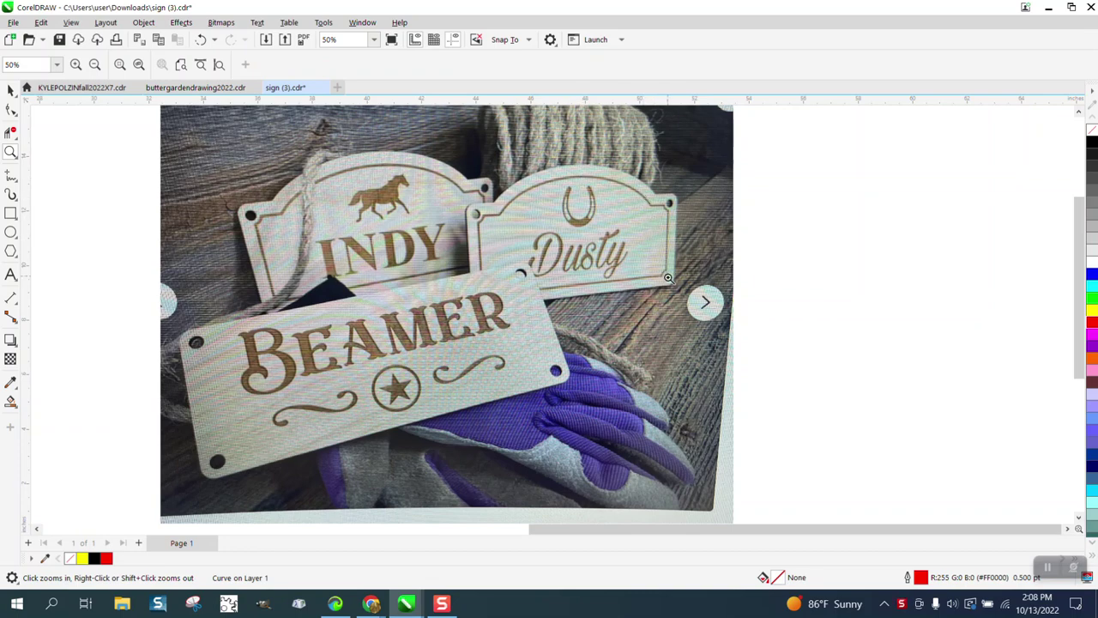
# Step: Move the framed sign aside and centre the red arched outline on the page
pyautogui.scroll(-1, 666, 277)
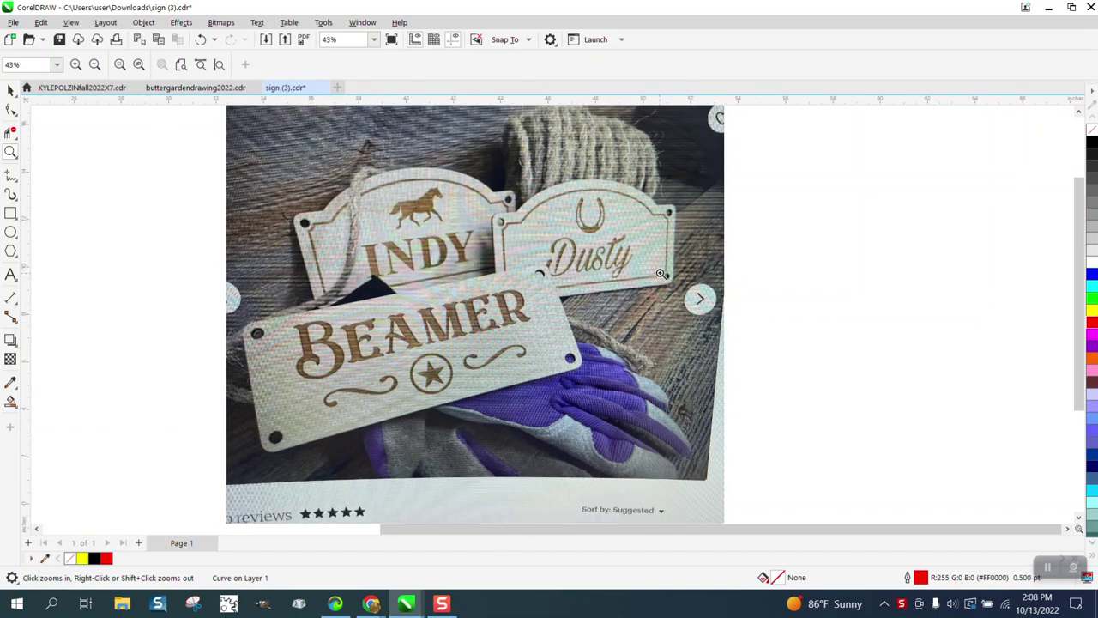
pyautogui.scroll(-6, 667, 277)
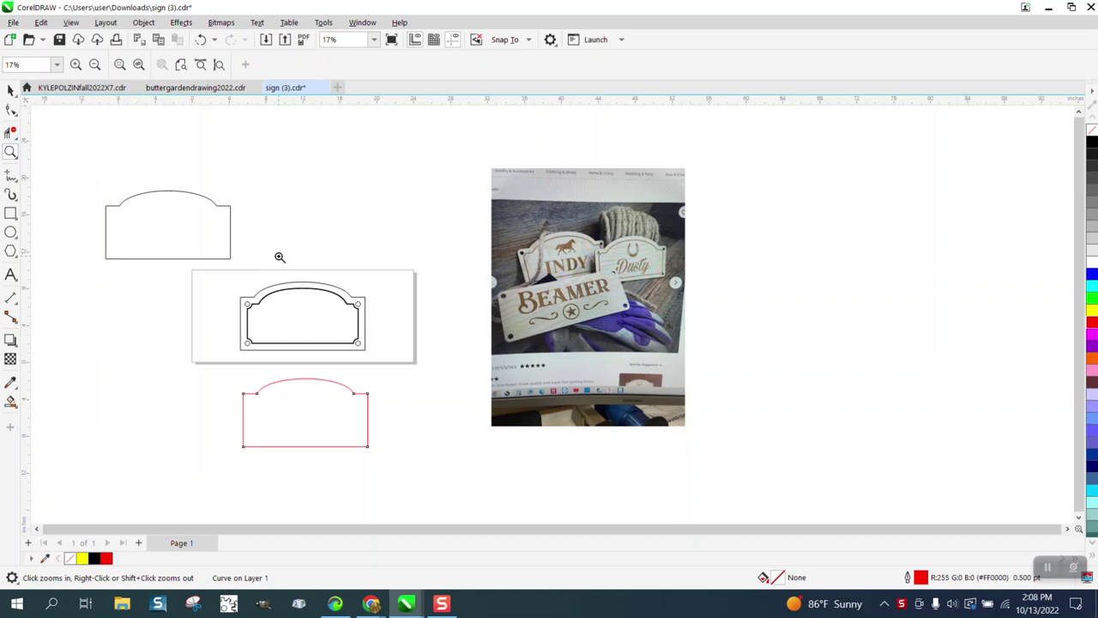
pyautogui.moveTo(231, 264); pyautogui.dragTo(419, 370)
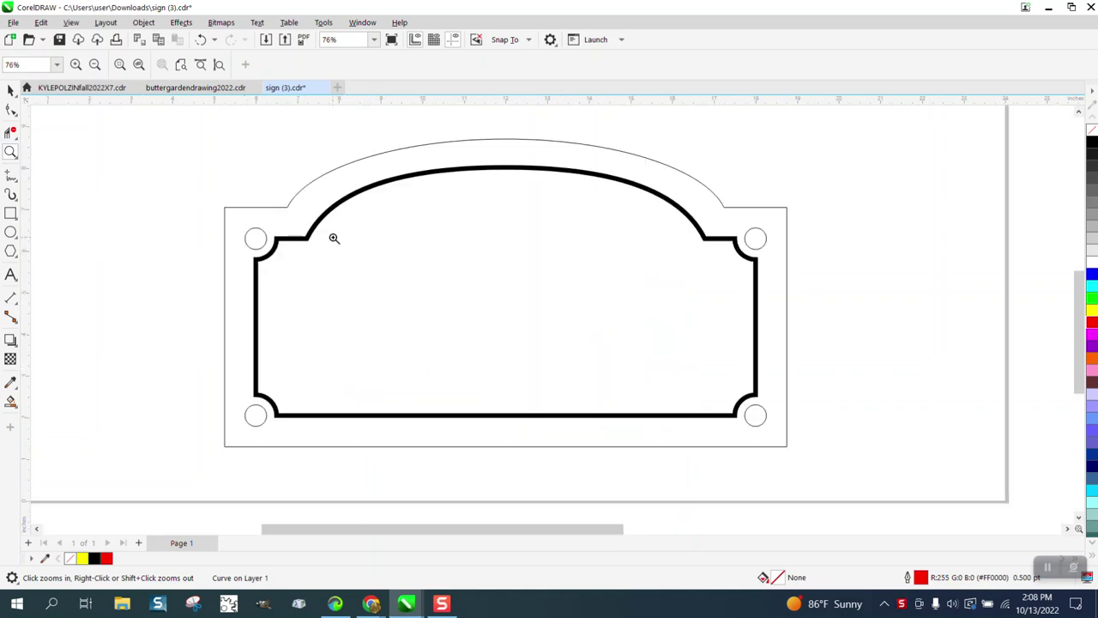
pyautogui.scroll(-7, 311, 238)
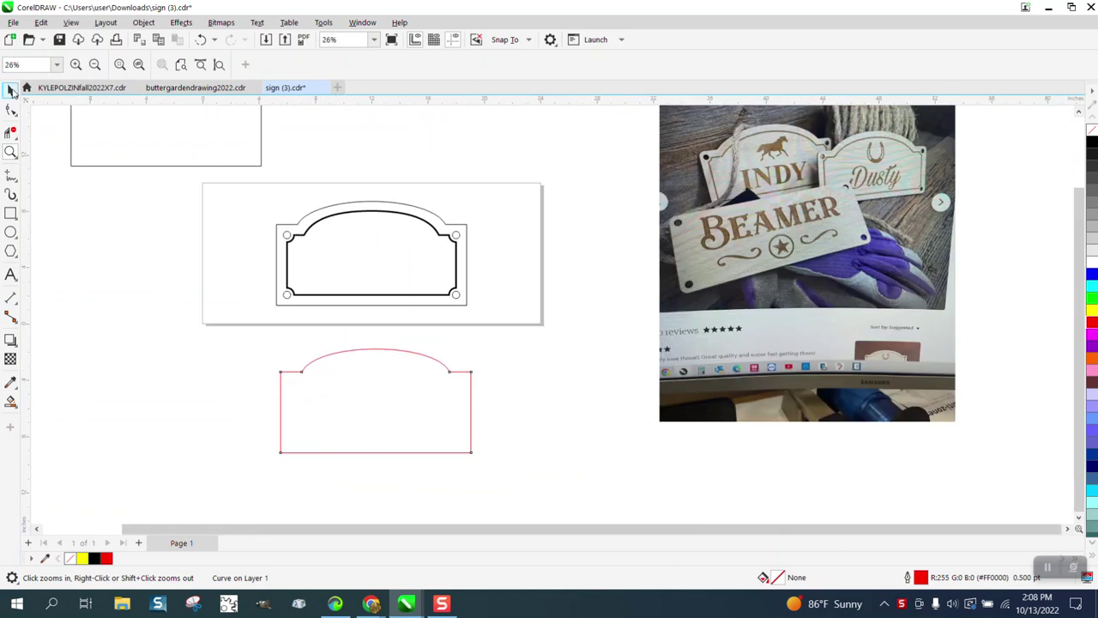
pyautogui.click(11, 90)
pyautogui.moveTo(235, 186); pyautogui.dragTo(525, 336)
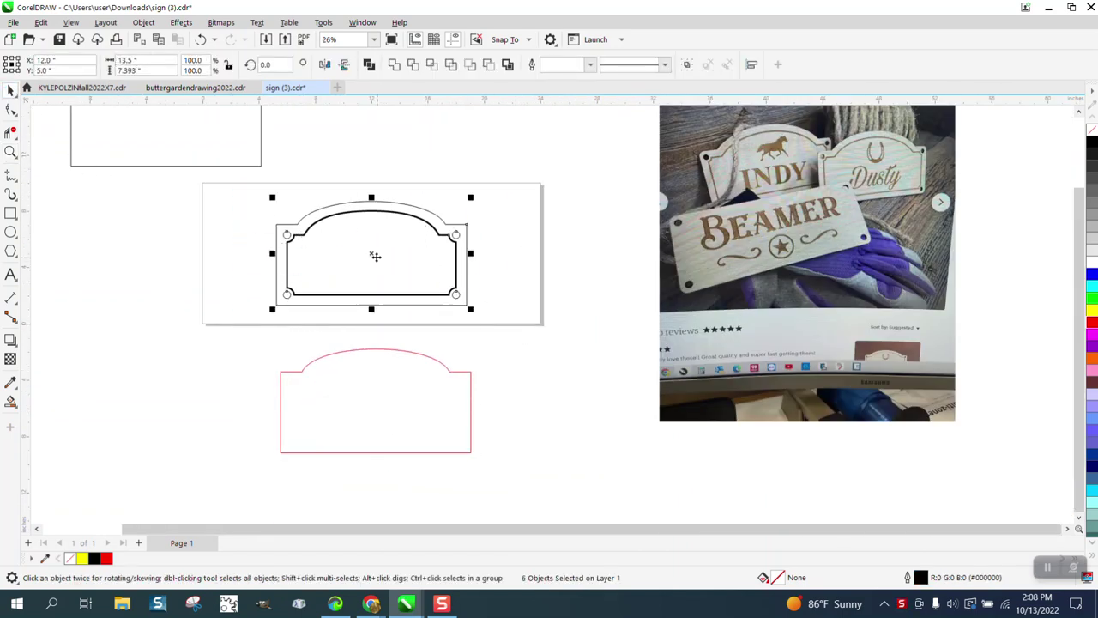
pyautogui.moveTo(375, 256); pyautogui.dragTo(175, 410)
pyautogui.click(335, 407)
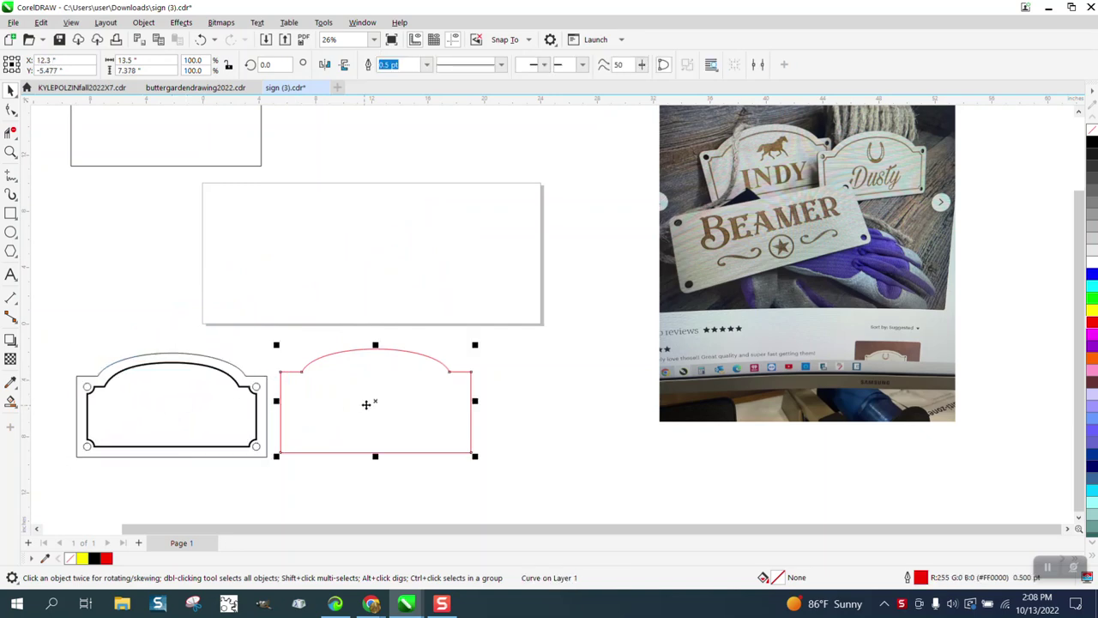
pyautogui.press('p')
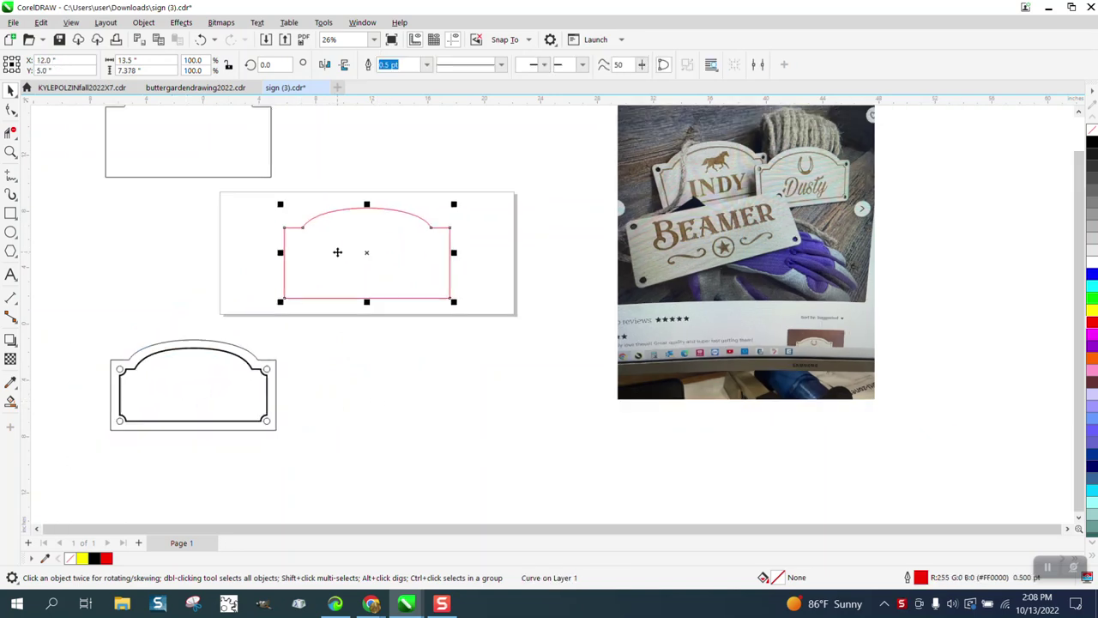
pyautogui.moveTo(225, 142); pyautogui.dragTo(181, 211)
pyautogui.scroll(-1, 302, 235)
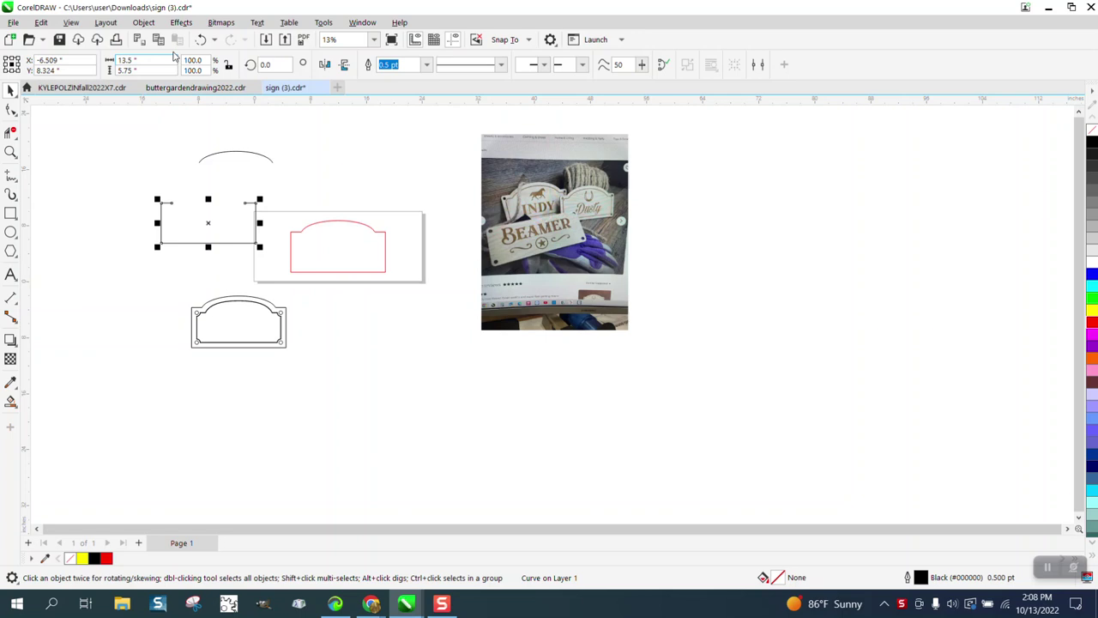
pyautogui.click(200, 40)
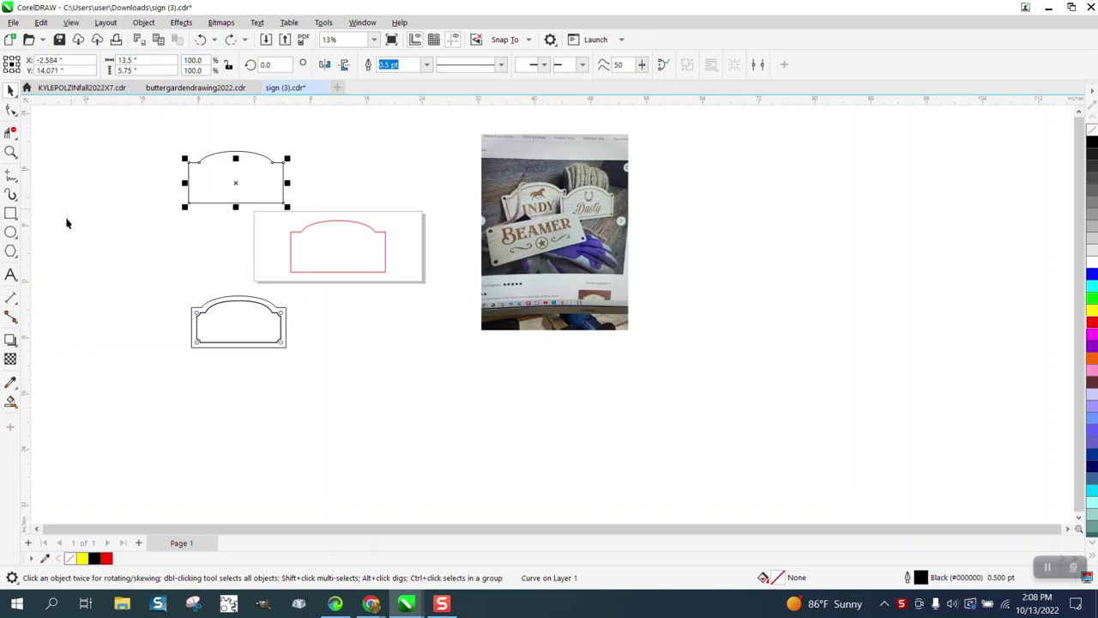
# Step: Smart Fill the top arch sketch into a new shape with no fill and a black outline, moved up
pyautogui.click(10, 401)
pyautogui.click(233, 192)
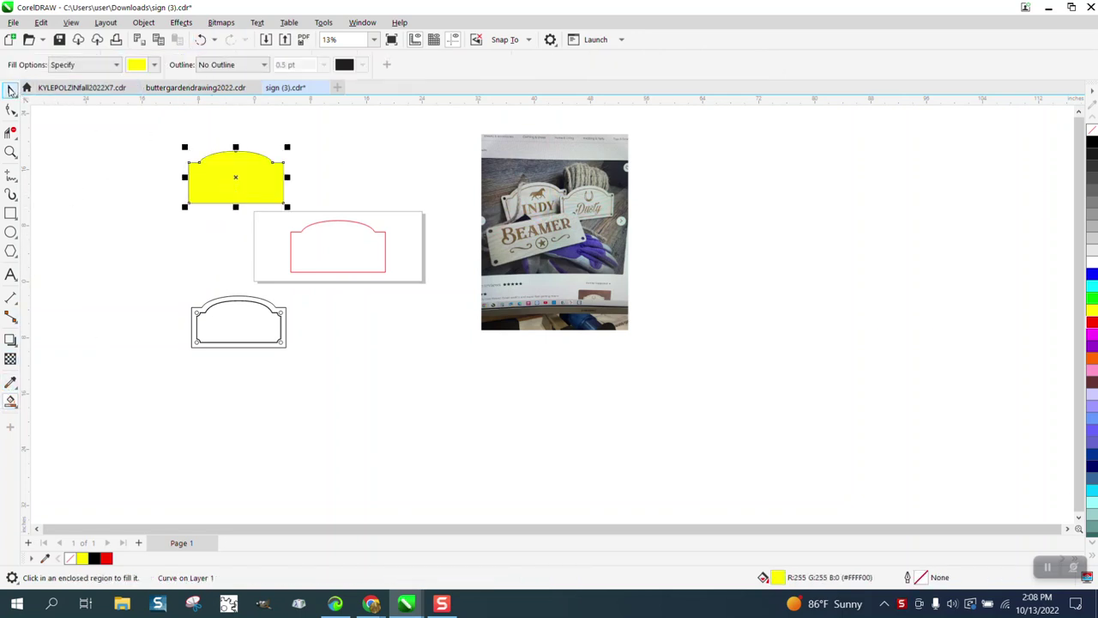
pyautogui.click(10, 89)
pyautogui.moveTo(250, 174); pyautogui.dragTo(385, 174)
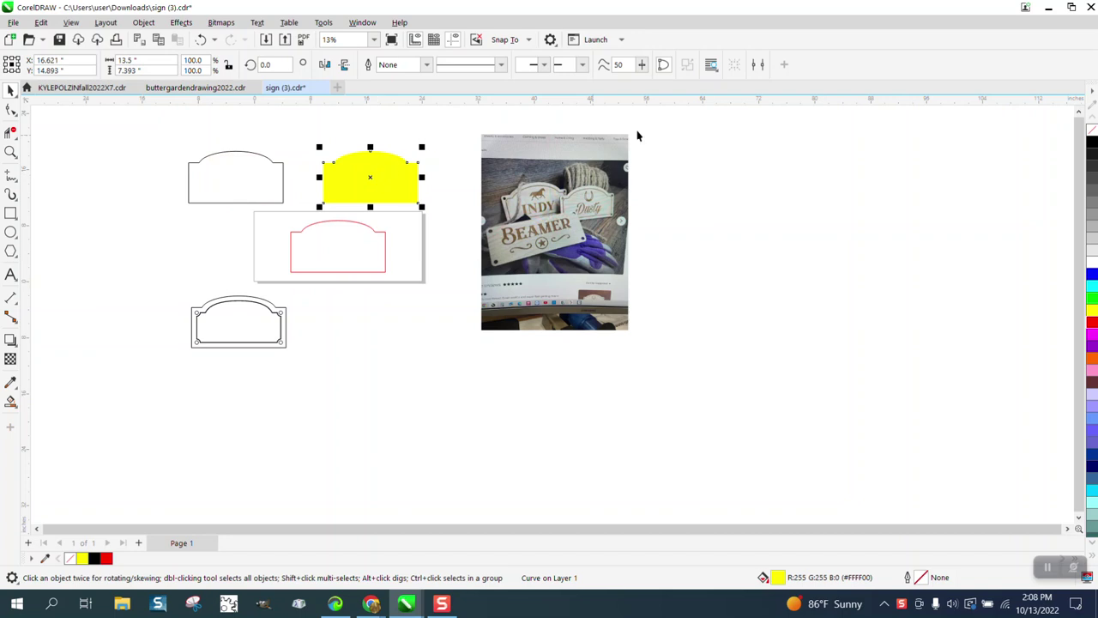
pyautogui.click(1092, 128)
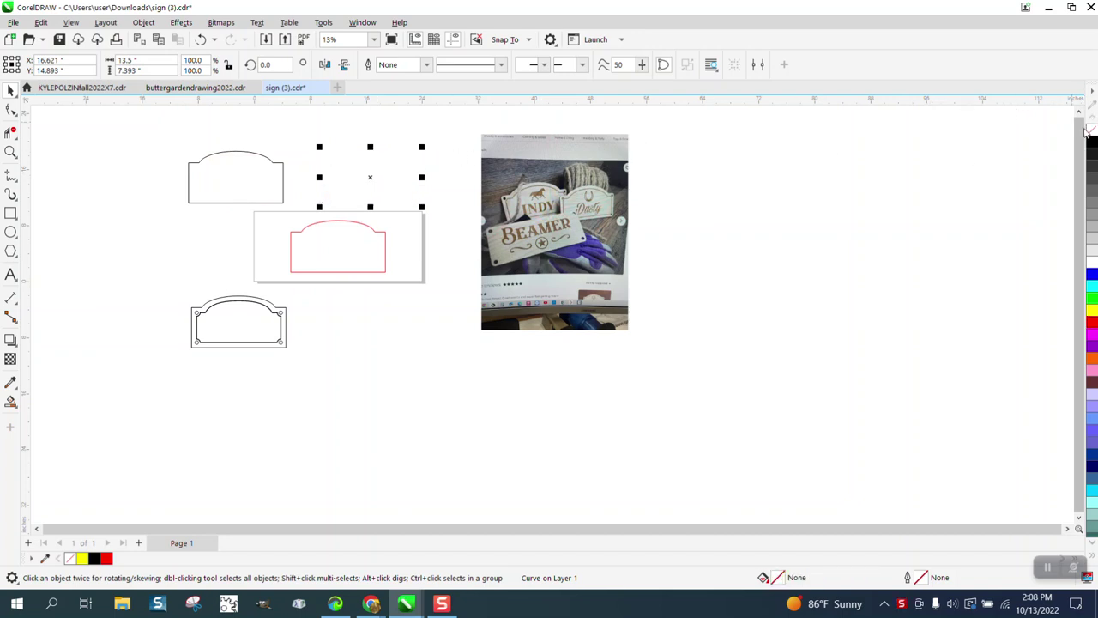
pyautogui.rightClick(1092, 141)
pyautogui.moveTo(389, 176); pyautogui.dragTo(382, 144)
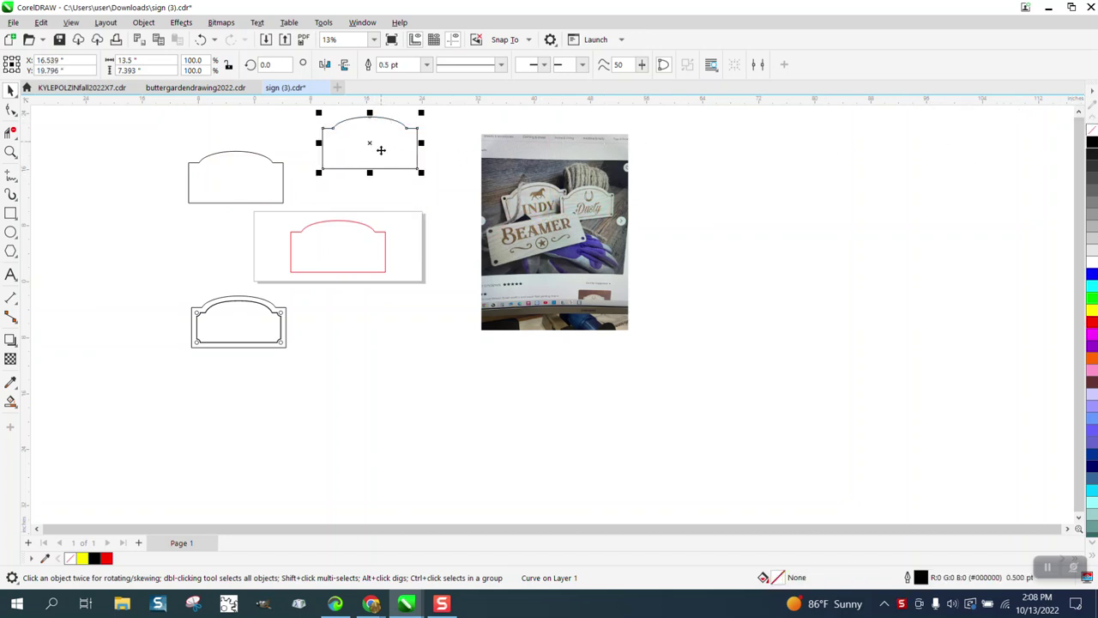
pyautogui.click(358, 225)
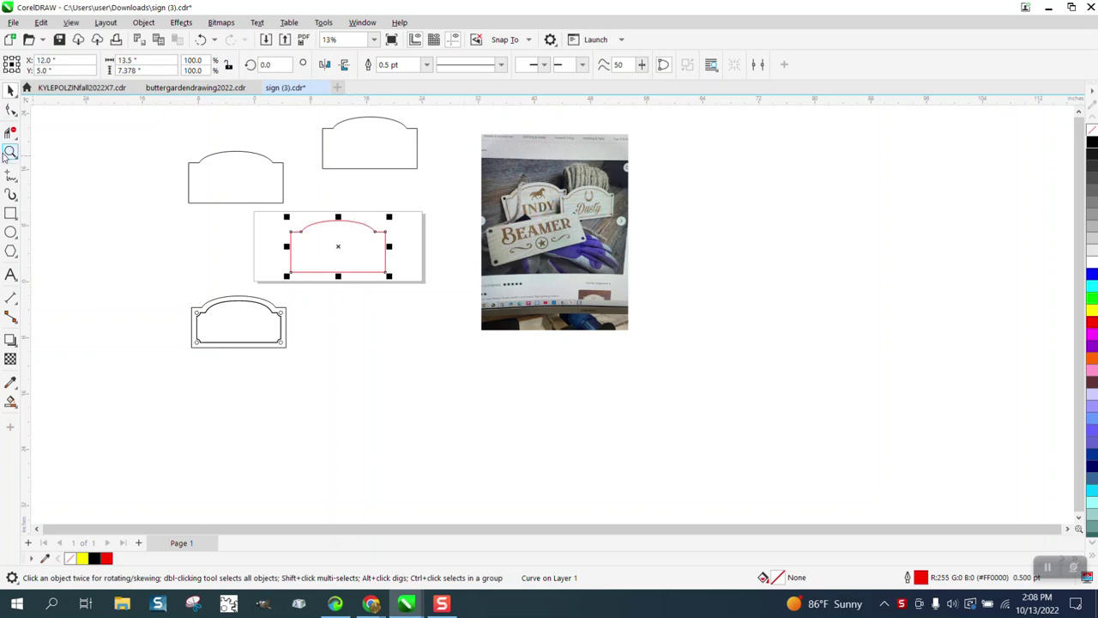
pyautogui.click(12, 154)
# Step: Draw a small circle hole and place it on the red outline's top-left corner
pyautogui.click(48, 152)
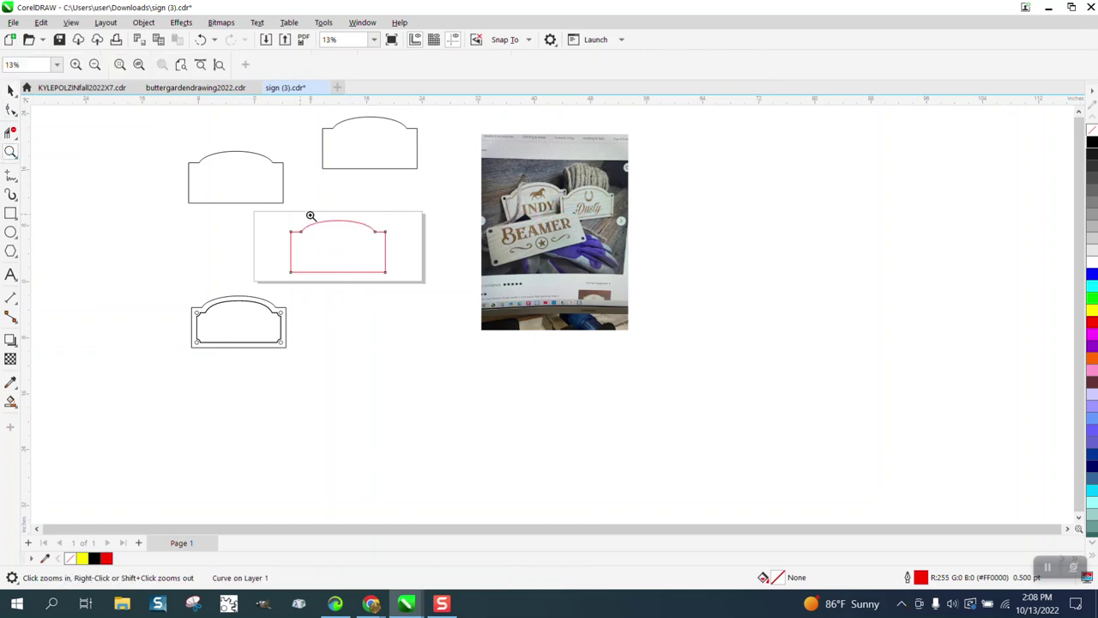
pyautogui.moveTo(287, 189); pyautogui.dragTo(698, 360)
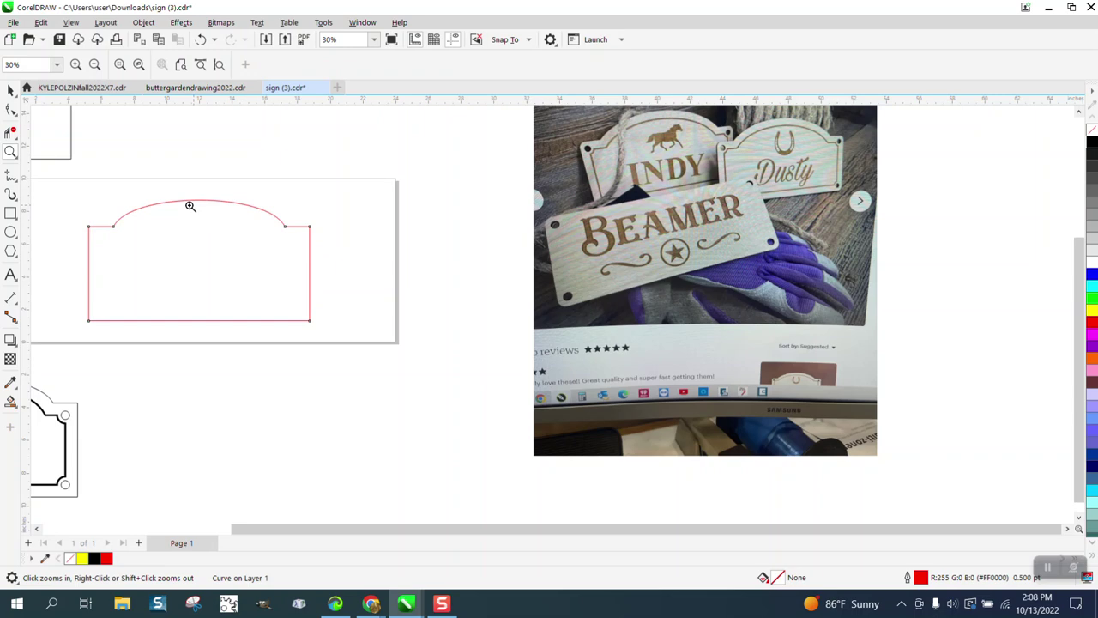
pyautogui.click(10, 231)
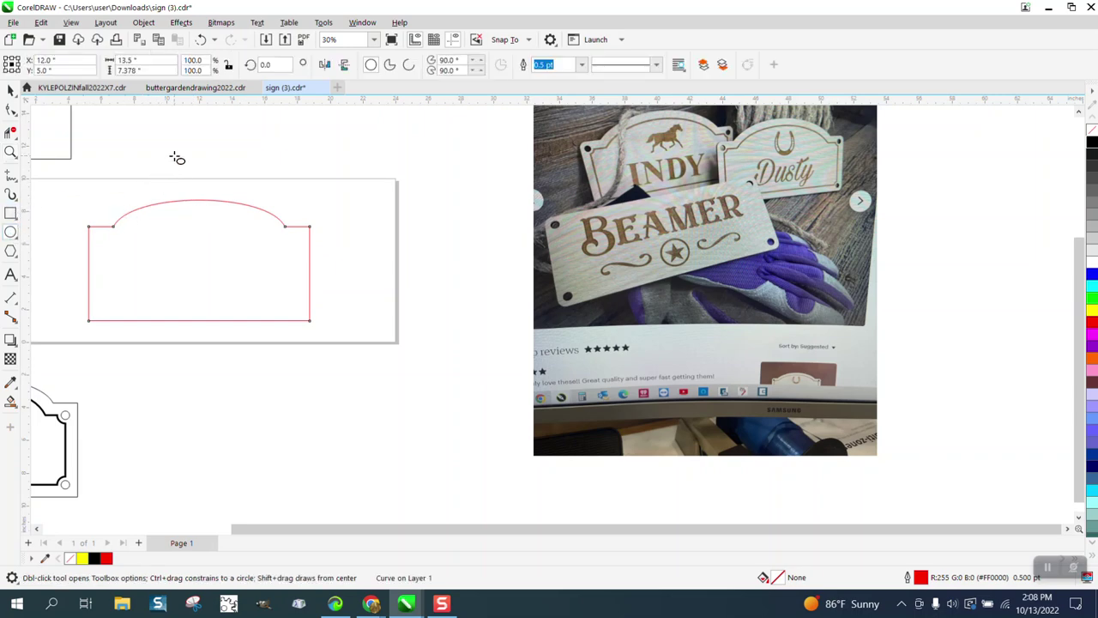
pyautogui.moveTo(169, 164)
pyautogui.mouseDown()
pyautogui.moveTo(181, 171)
pyautogui.moveTo(170, 161)
pyautogui.moveTo(89, 228)
pyautogui.moveTo(330, 373)
pyautogui.mouseUp()
pyautogui.click(11, 89)
pyautogui.click(10, 151)
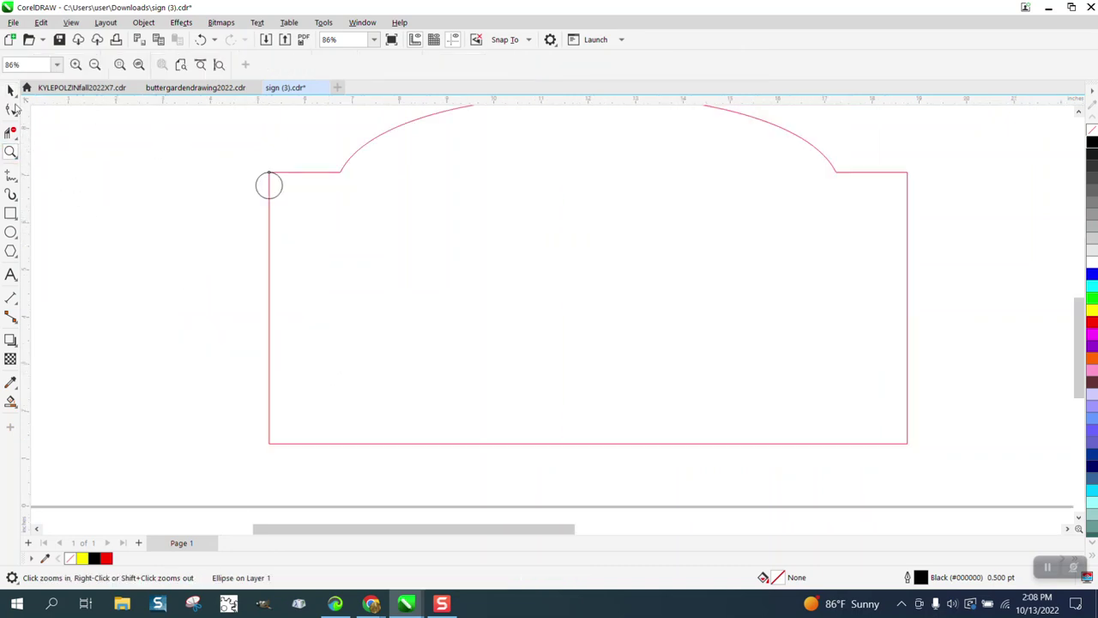
pyautogui.click(10, 89)
pyautogui.moveTo(271, 184); pyautogui.dragTo(272, 171)
# Step: Set the nudge distance to 0.75 inch and nudge the circle 0.75 inch right and down
pyautogui.click(199, 134)
pyautogui.moveTo(466, 62); pyautogui.dragTo(422, 69)
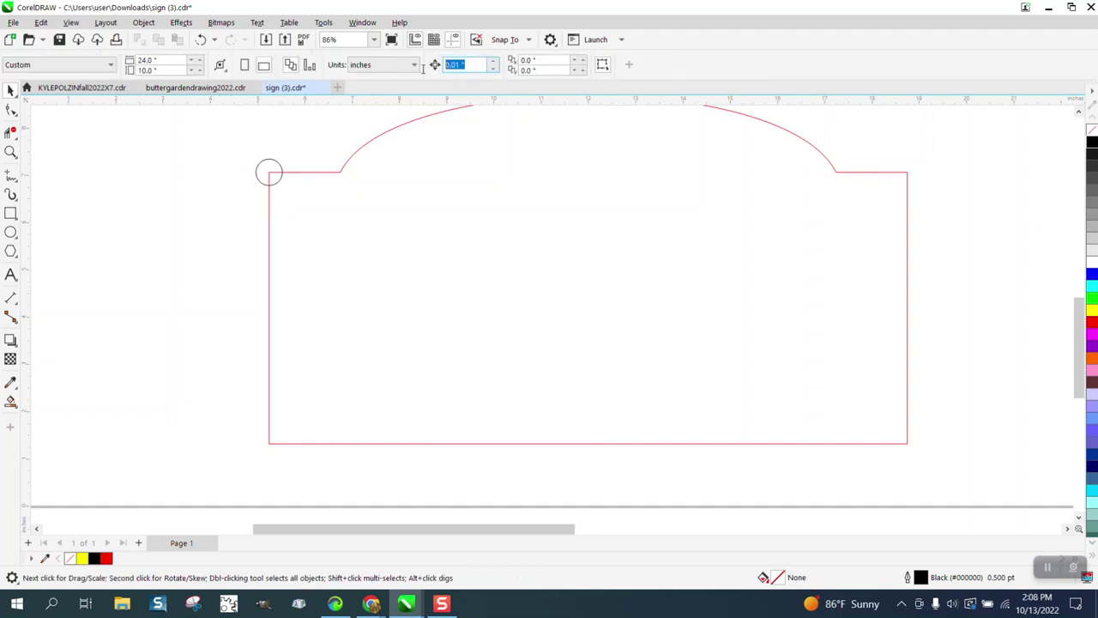
pyautogui.press('BackSpace')
pyautogui.click(283, 169)
pyautogui.press('Right')
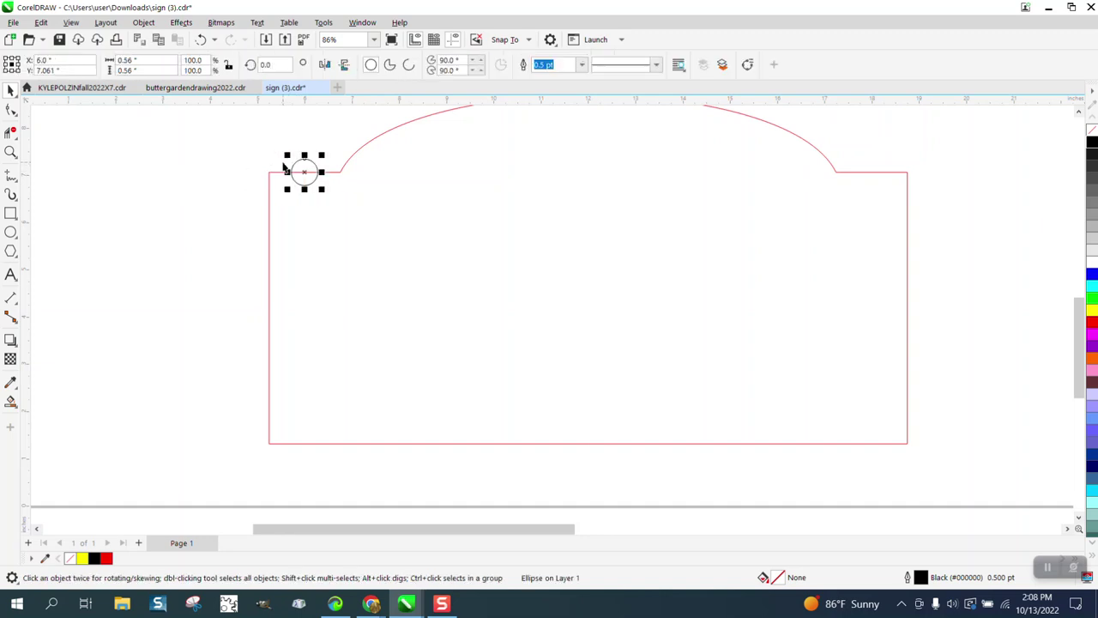
pyautogui.press('Down')
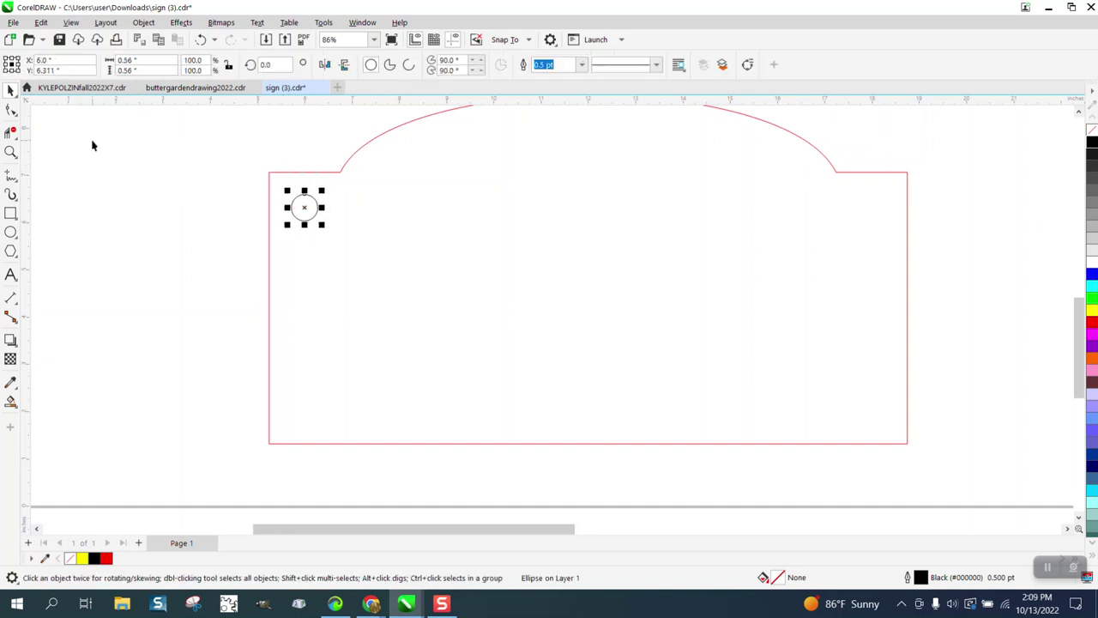
# Step: Copy the hole to the top-right, bottom-left and bottom-right corners, nudging each inward
pyautogui.scroll(-1, 93, 145)
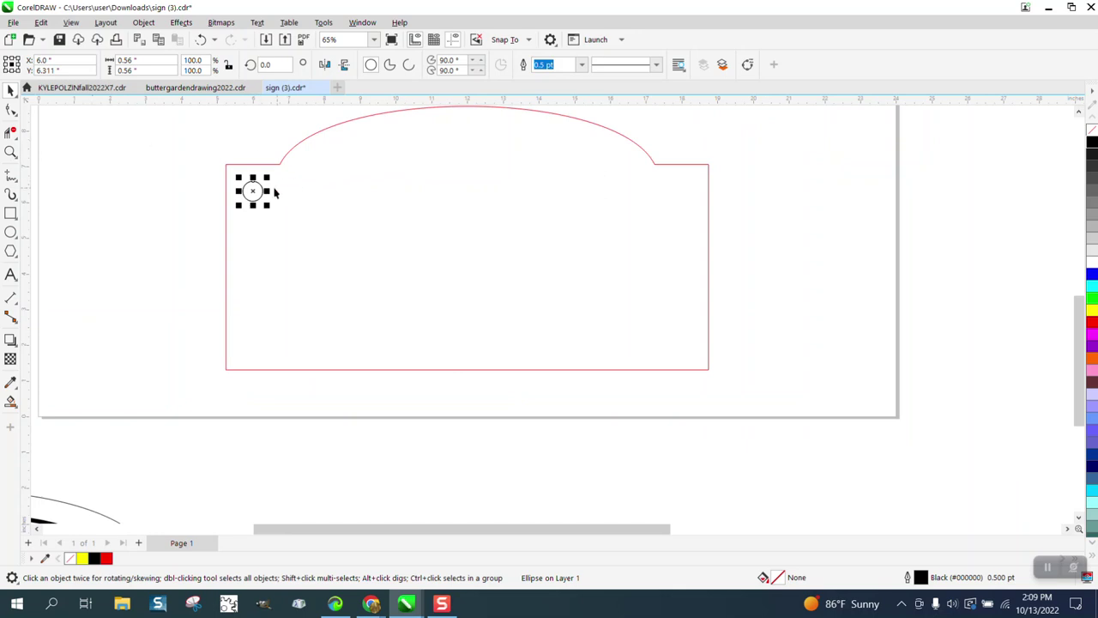
pyautogui.moveTo(270, 184); pyautogui.dragTo(708, 163)
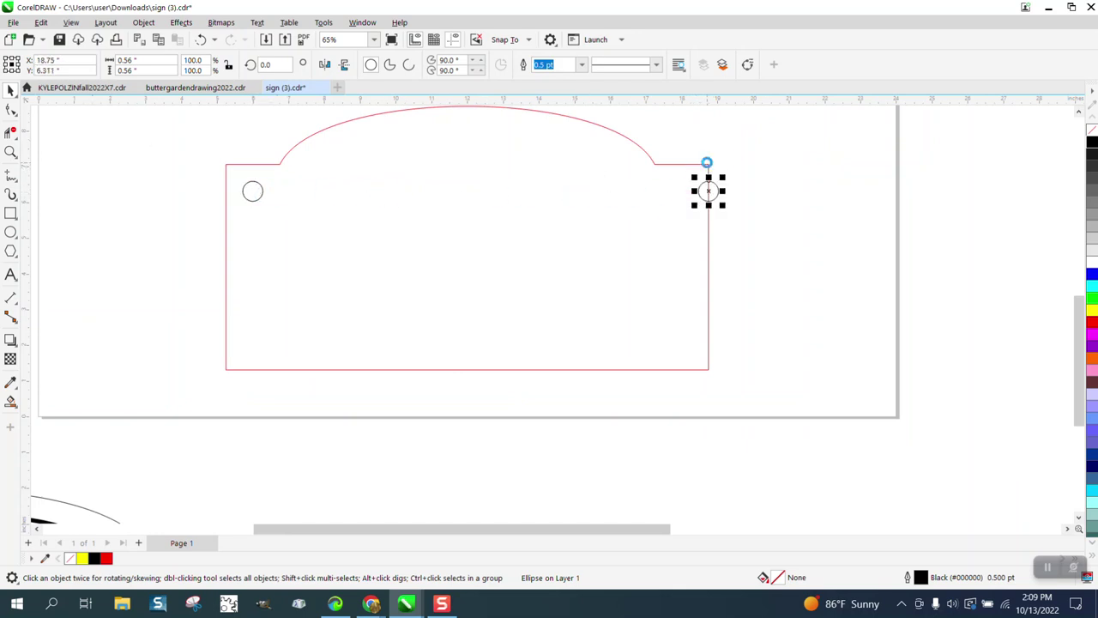
pyautogui.press('Left')
pyautogui.press('Left')
pyautogui.press('Left')
pyautogui.press('Down')
pyautogui.press('Down')
pyautogui.press('Down')
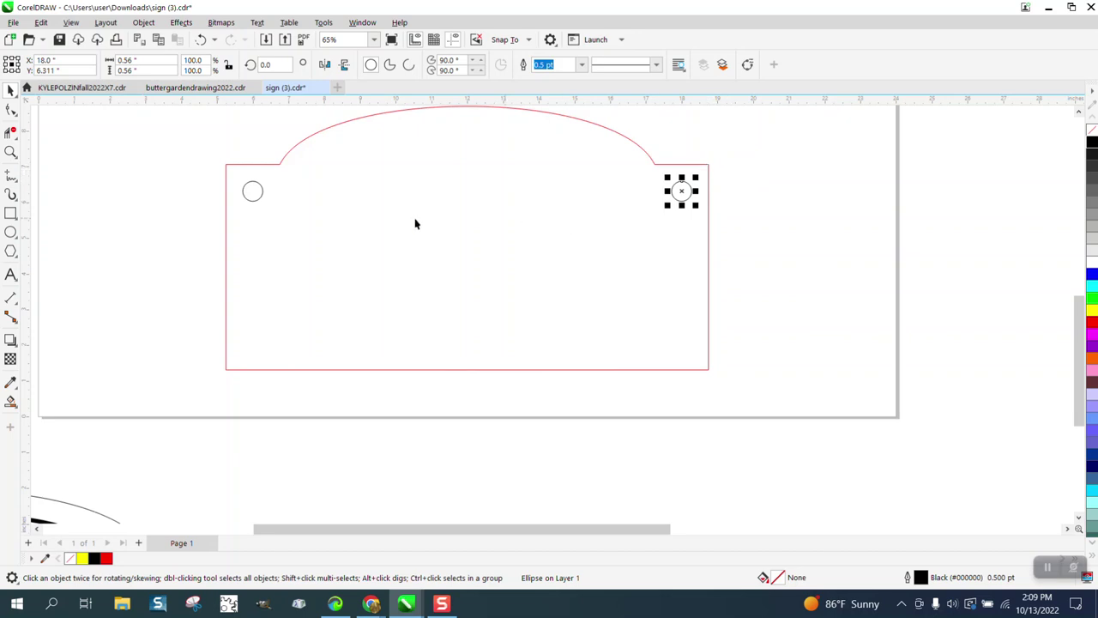
pyautogui.moveTo(207, 175); pyautogui.dragTo(227, 368)
pyautogui.press('Up')
pyautogui.press('Up')
pyautogui.press('Up')
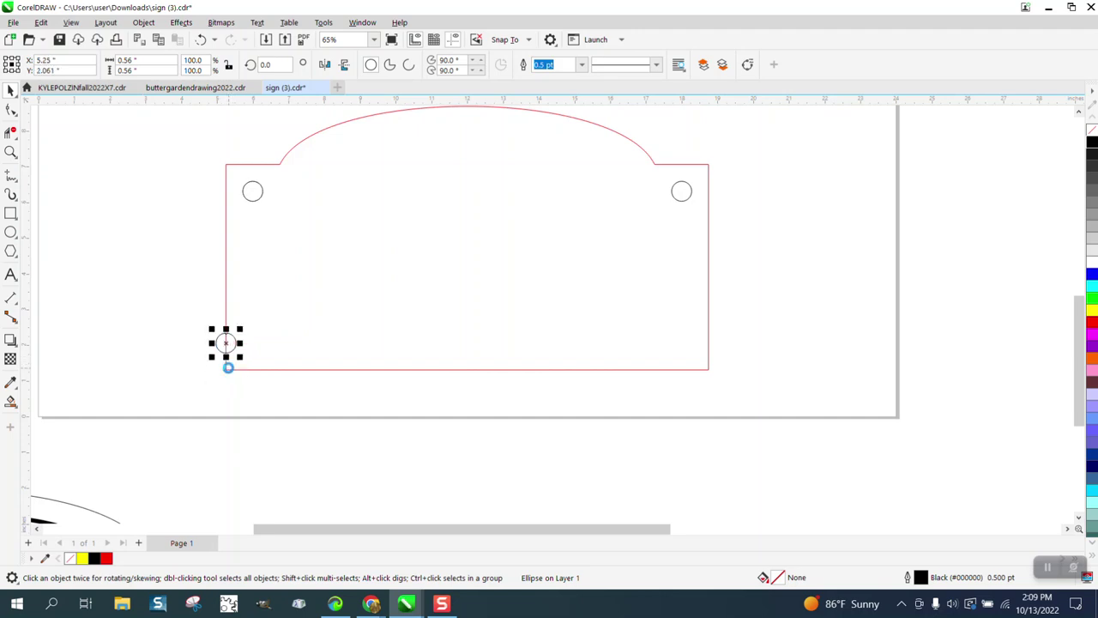
pyautogui.press('Right')
pyautogui.press('Right')
pyautogui.press('Right')
pyautogui.click(681, 182)
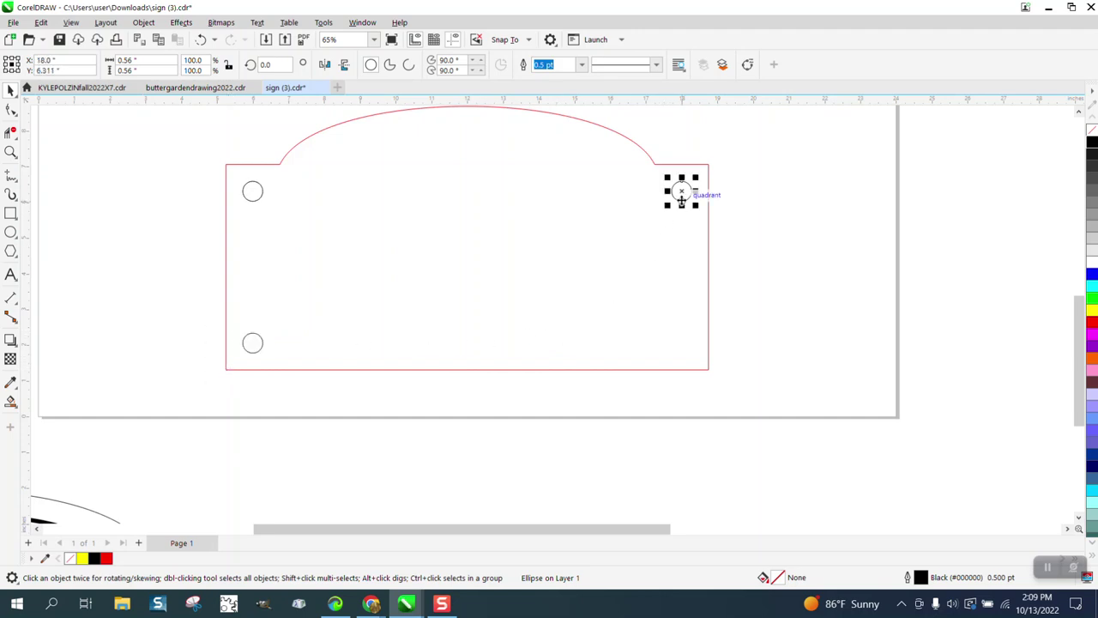
pyautogui.moveTo(681, 200); pyautogui.dragTo(708, 366)
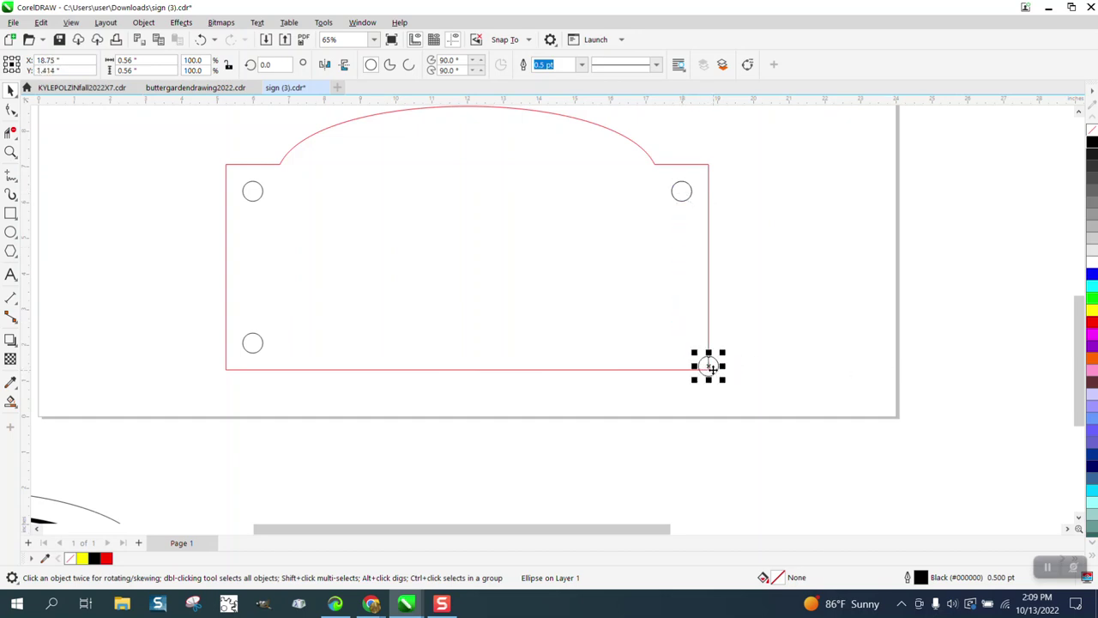
pyautogui.moveTo(708, 365); pyautogui.dragTo(708, 369)
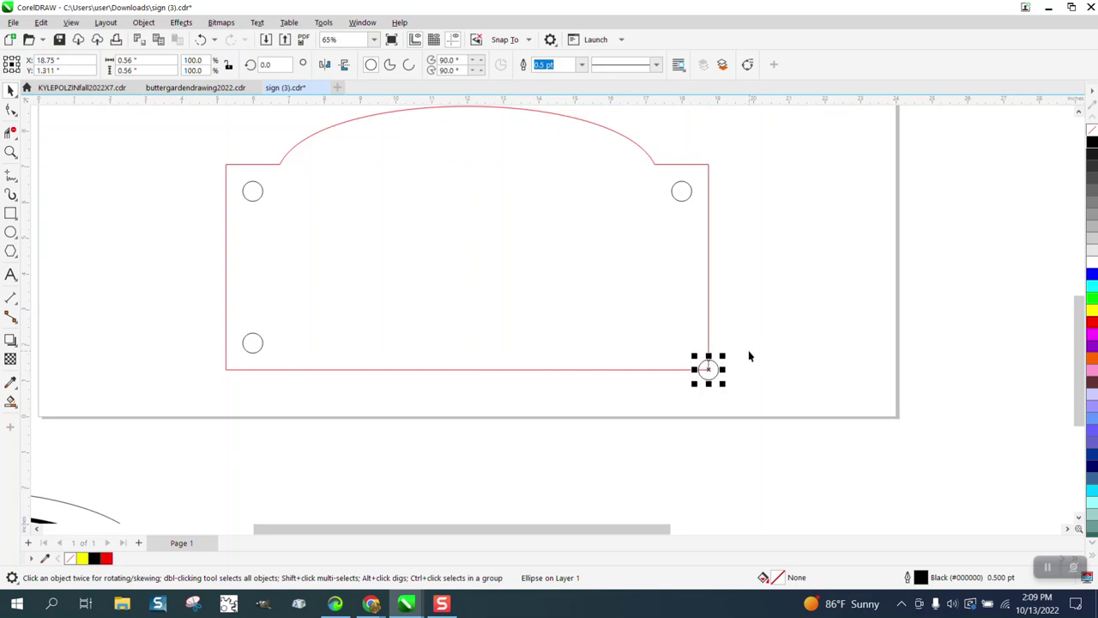
pyautogui.press('Up')
pyautogui.press('Left')
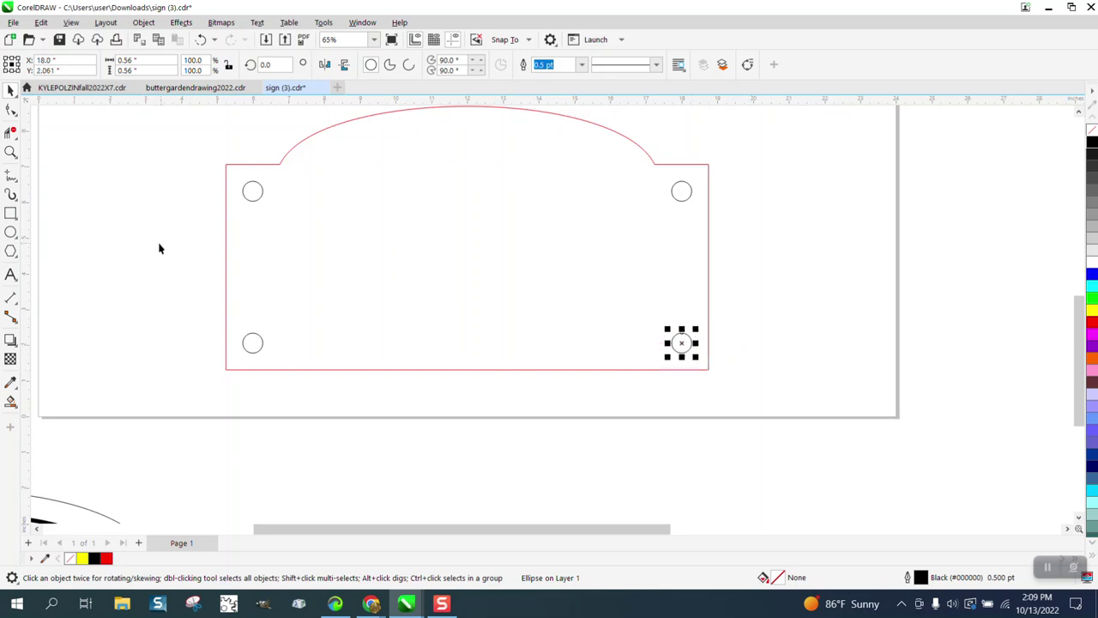
# Step: Draw a 12 × 4.25-inch rectangle between the hole centres and round its corners to 0.47 inch
pyautogui.click(10, 214)
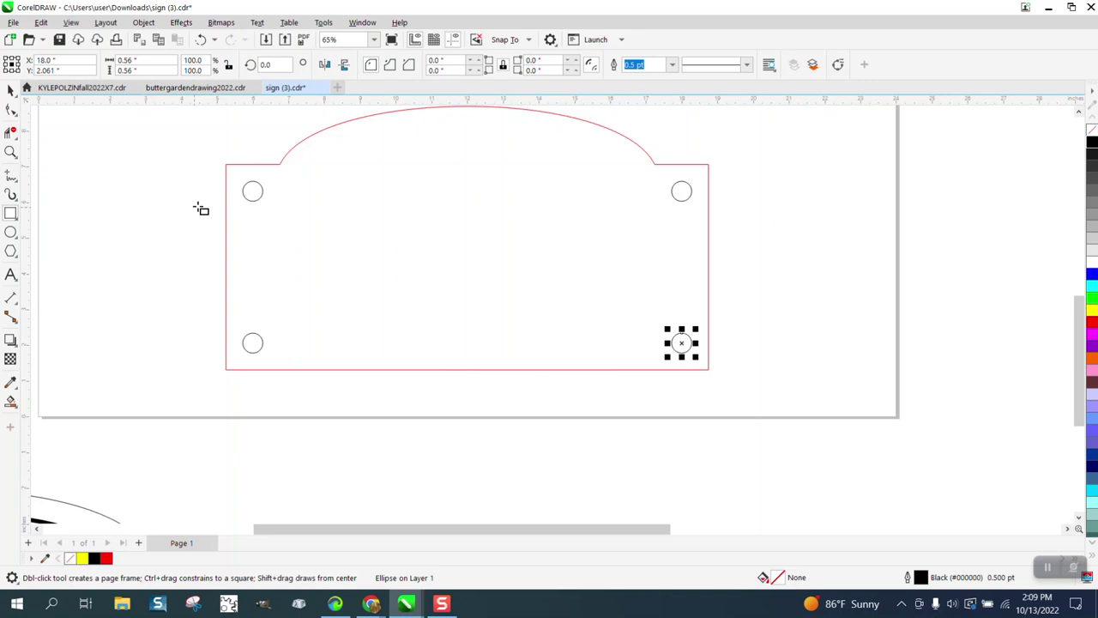
pyautogui.moveTo(252, 190); pyautogui.dragTo(681, 344)
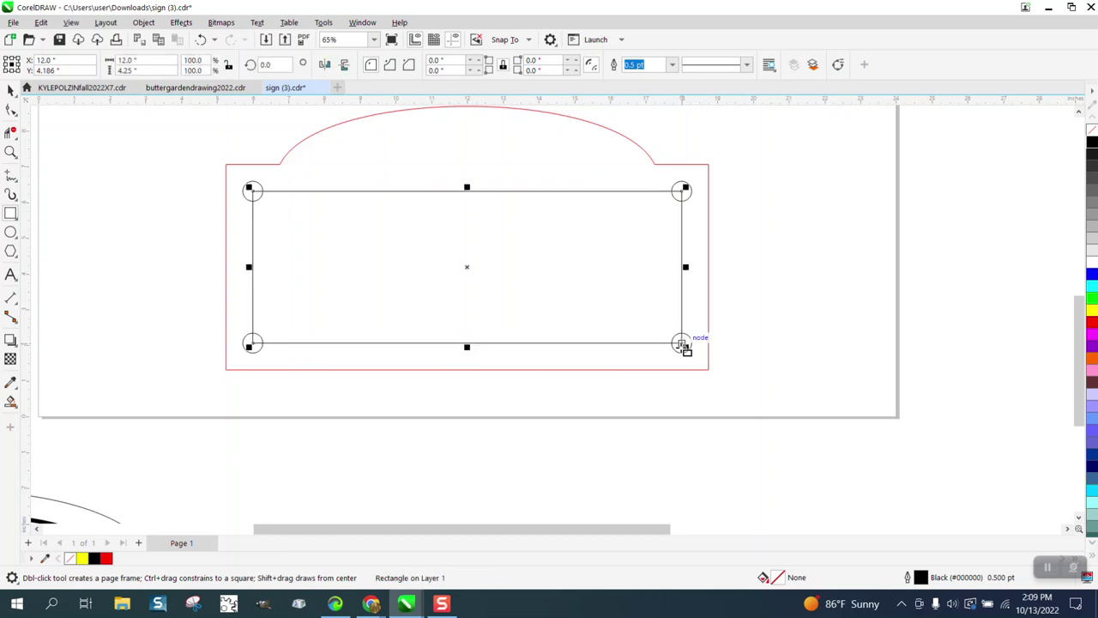
pyautogui.click(11, 90)
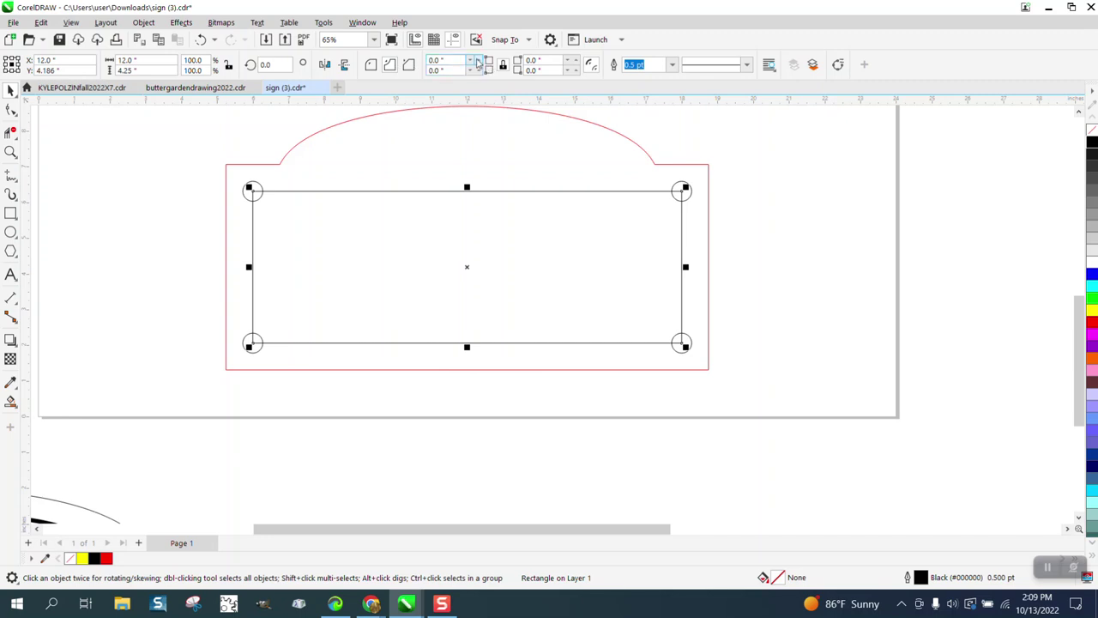
pyautogui.click(471, 60)
pyautogui.click(471, 59)
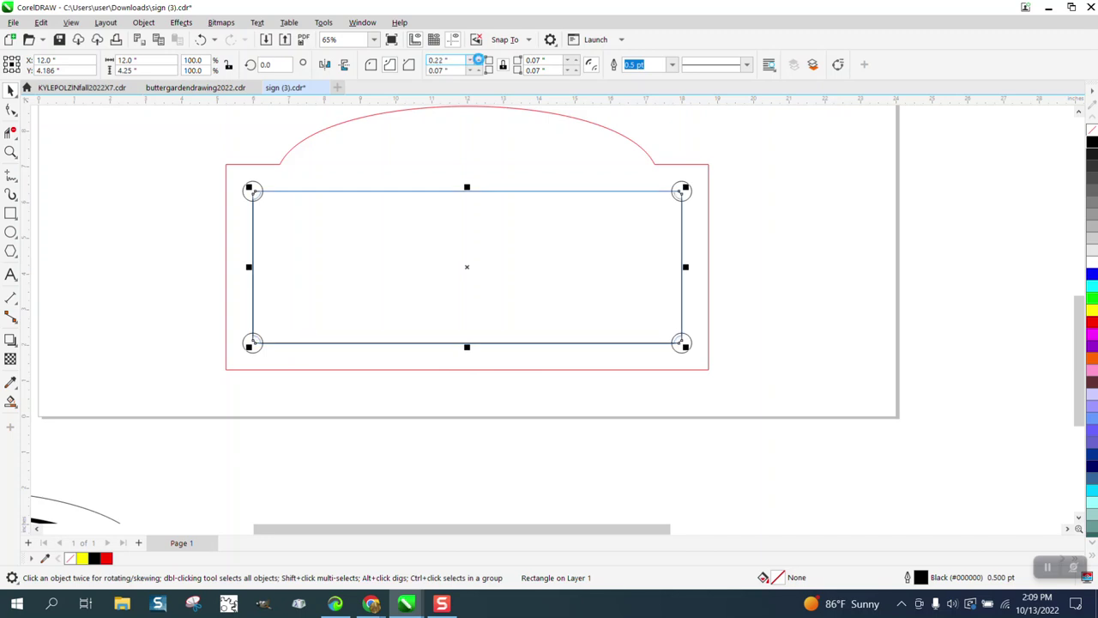
pyautogui.click(477, 60)
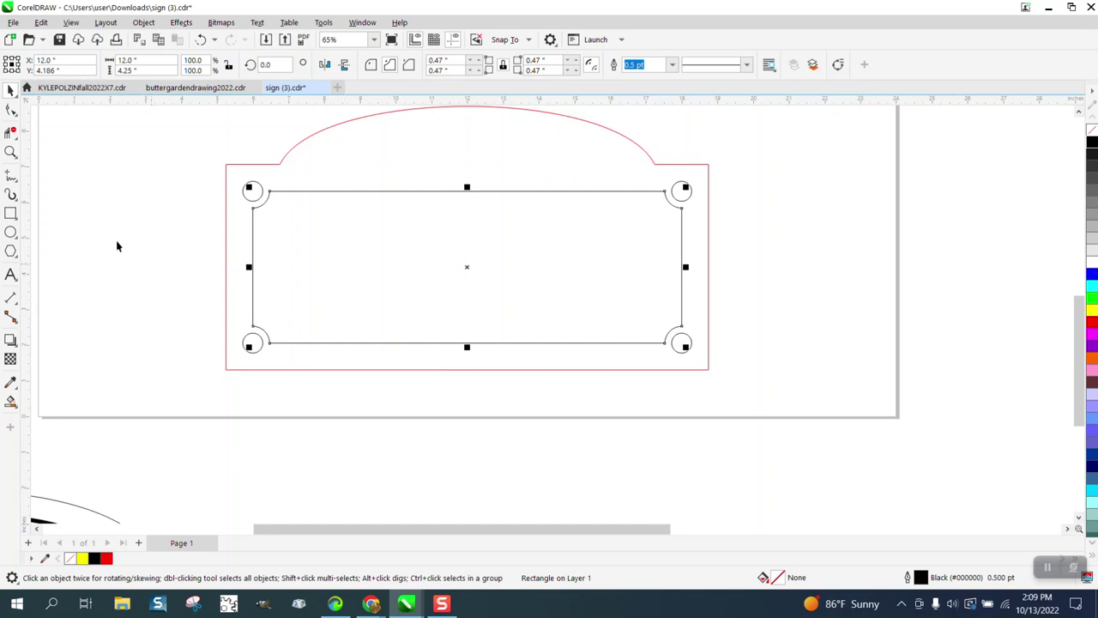
# Step: Set the nudge distance to 15 inches and place a copy of the whole sign 15 inches left
pyautogui.scroll(-3, 281, 310)
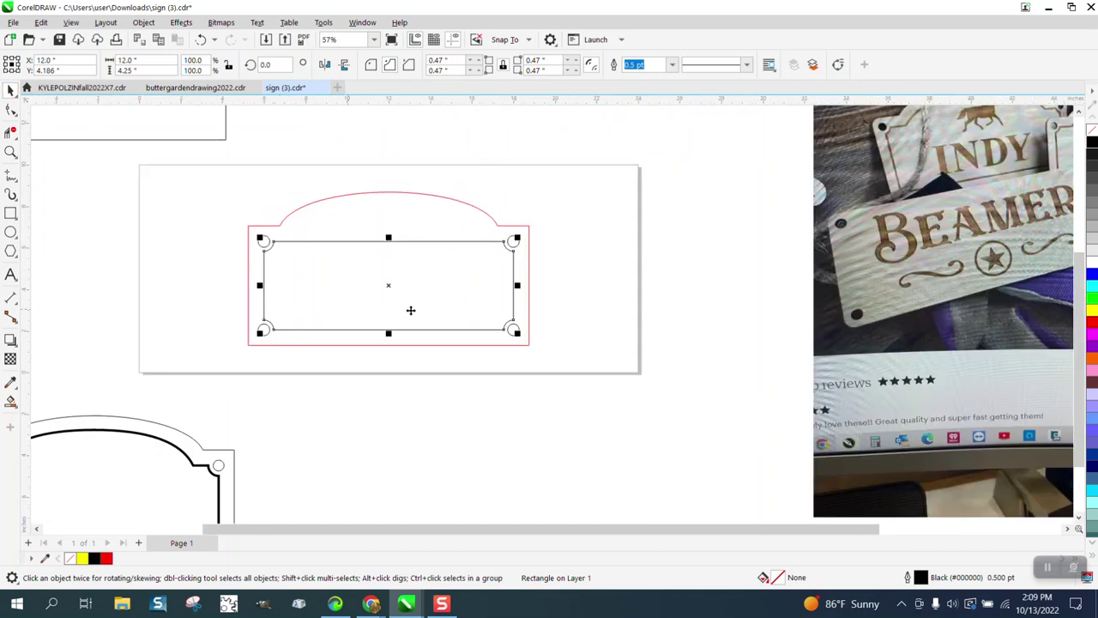
pyautogui.scroll(-1, 559, 315)
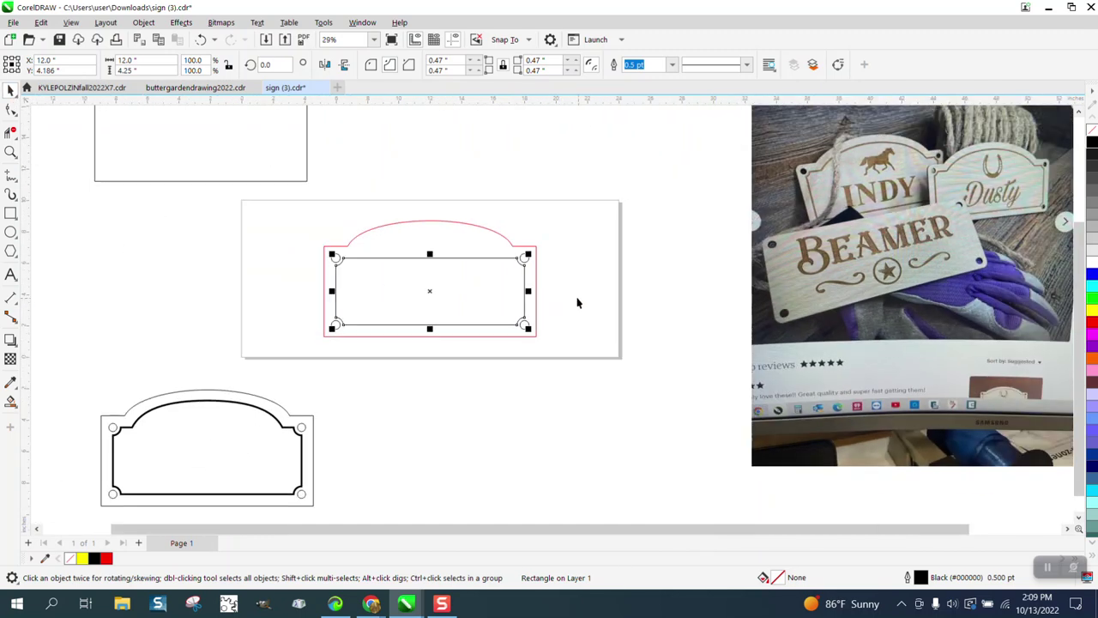
pyautogui.moveTo(302, 206); pyautogui.dragTo(620, 371)
pyautogui.click(505, 208)
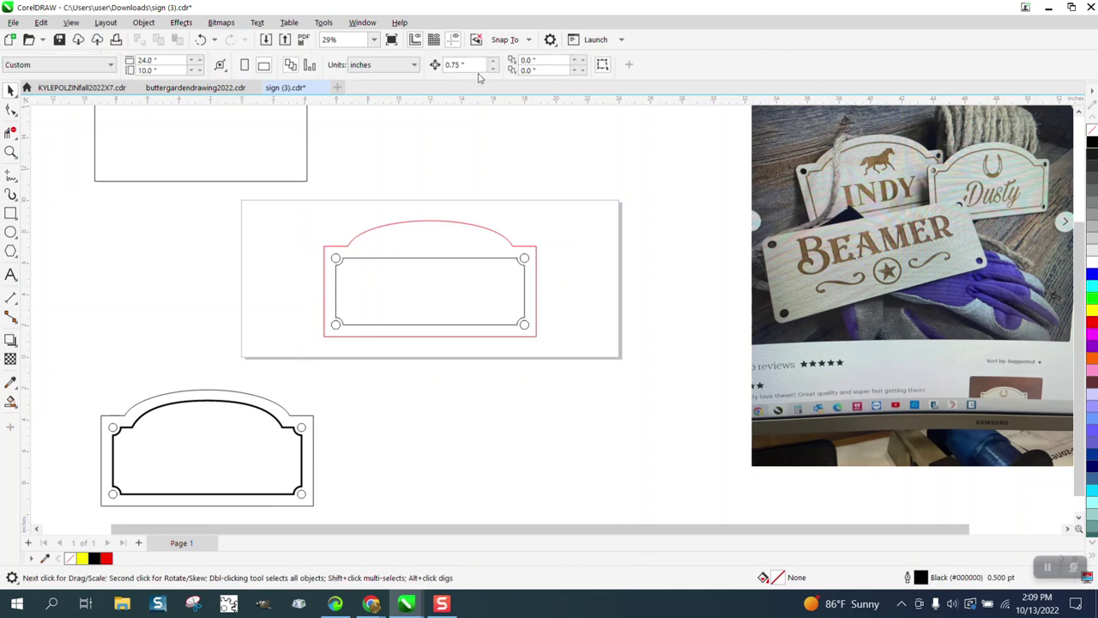
pyautogui.moveTo(589, 368); pyautogui.dragTo(589, 368)
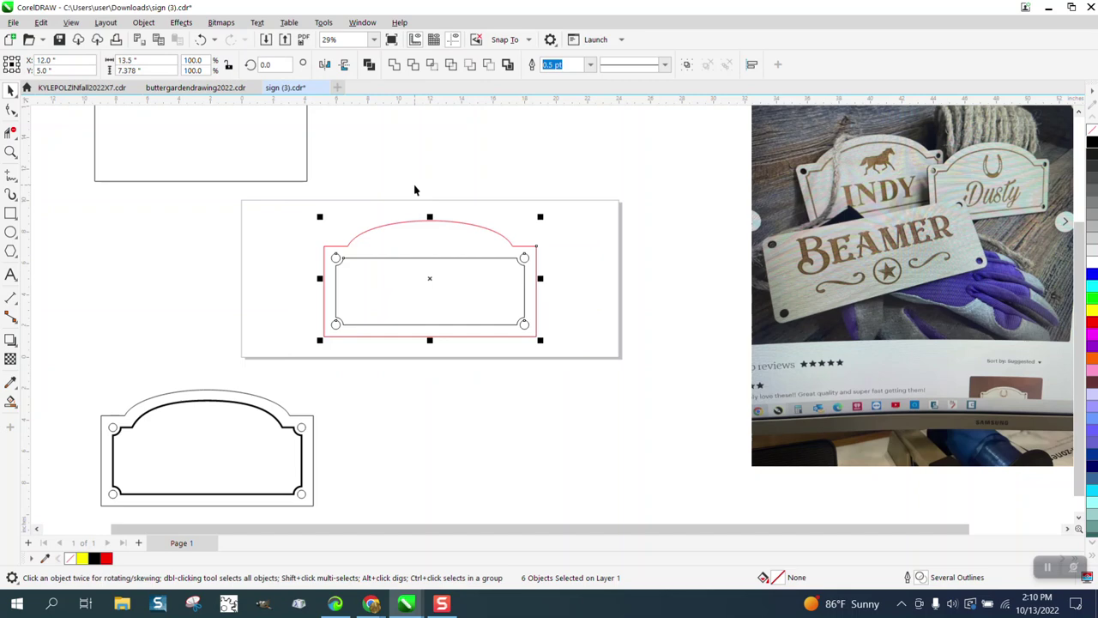
pyautogui.click(466, 130)
pyautogui.click(484, 68)
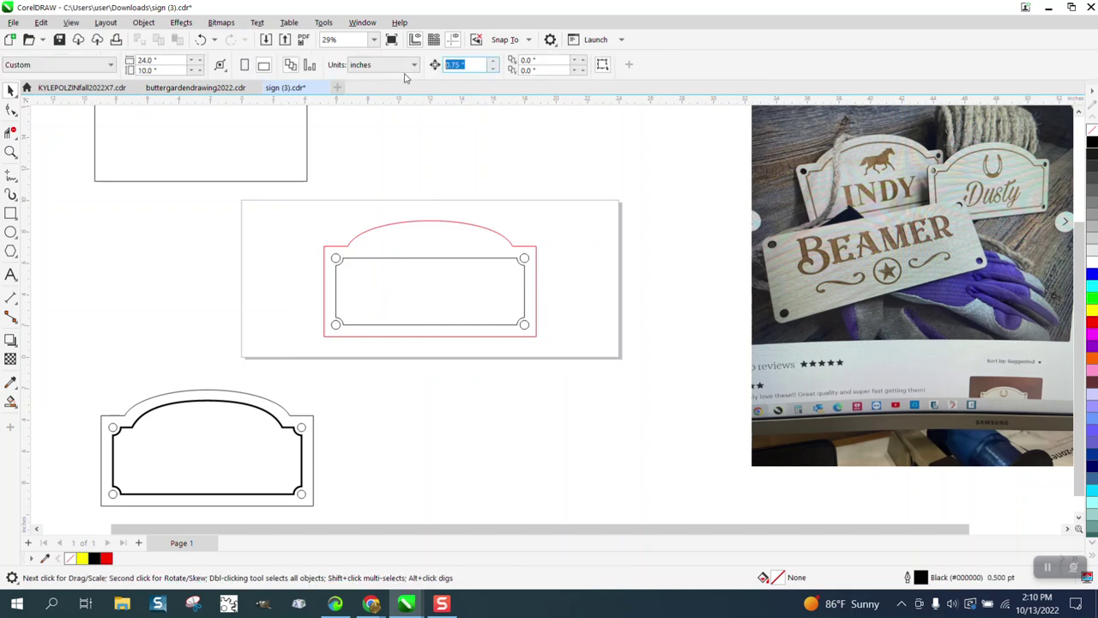
pyautogui.write('15.')
pyautogui.moveTo(304, 215); pyautogui.dragTo(618, 385)
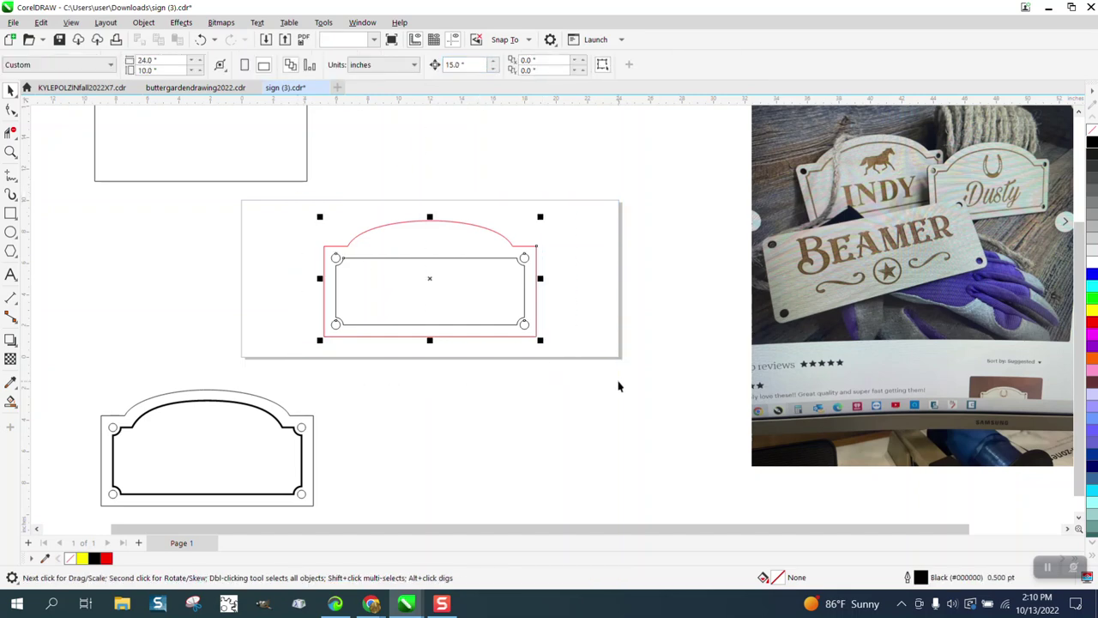
pyautogui.press('KP_Add')
pyautogui.press('Left')
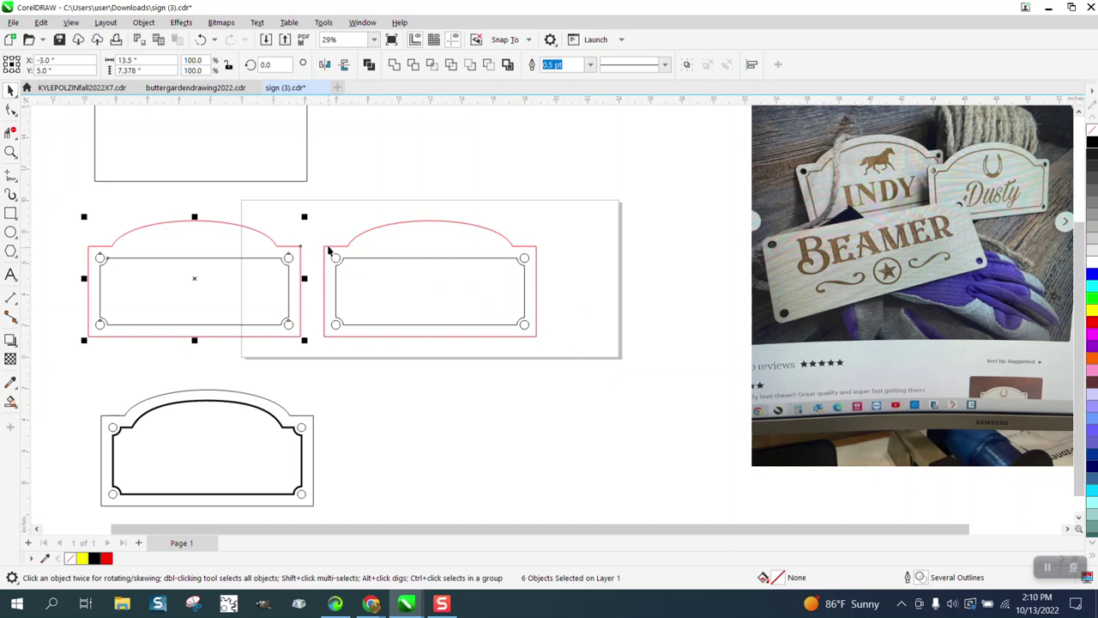
# Step: Delete the right sign's inner rectangle and holes, leaving only its red arched outline
pyautogui.moveTo(330, 246); pyautogui.dragTo(335, 281)
pyautogui.moveTo(505, 323); pyautogui.dragTo(534, 335)
pyautogui.press('Delete')
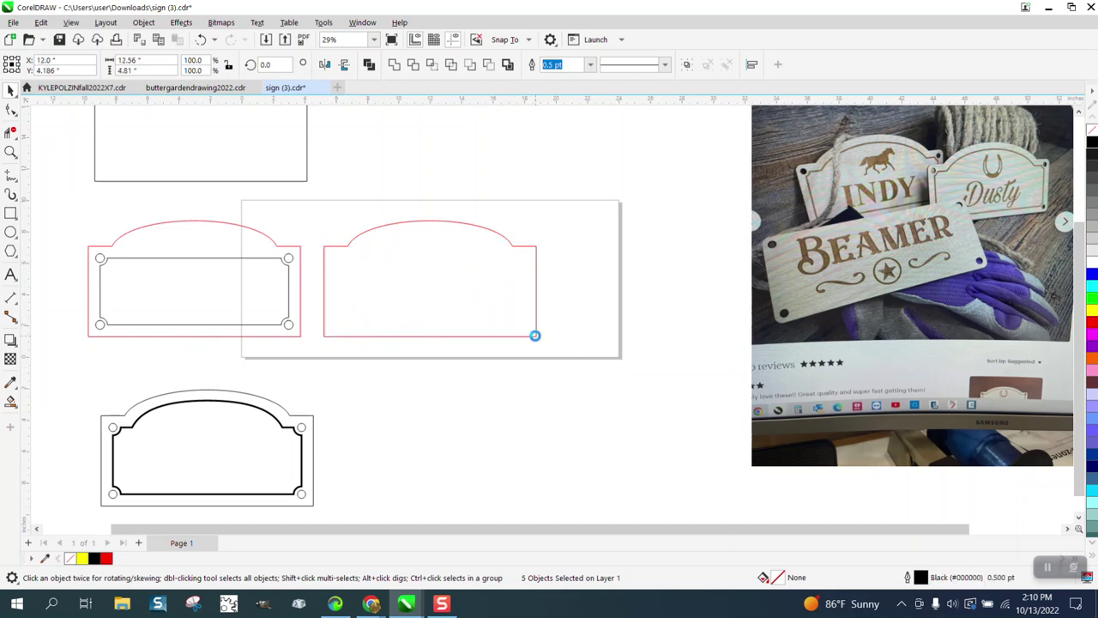
pyautogui.click(510, 248)
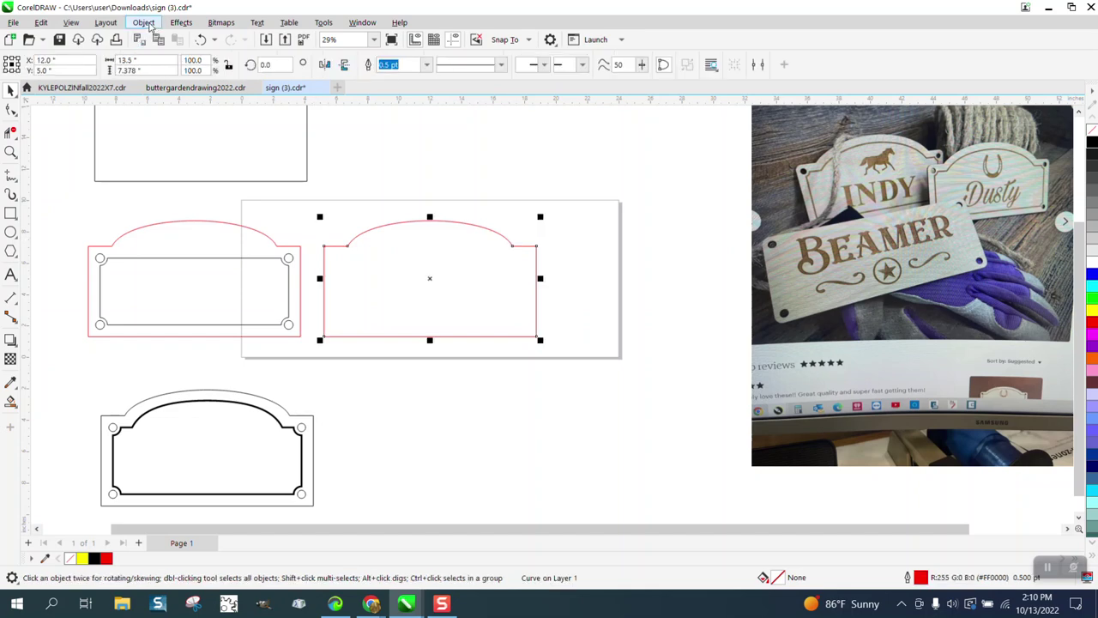
# Step: Open the Contour settings and measure the 0.75-inch border gap with a parallel dimension
pyautogui.click(181, 23)
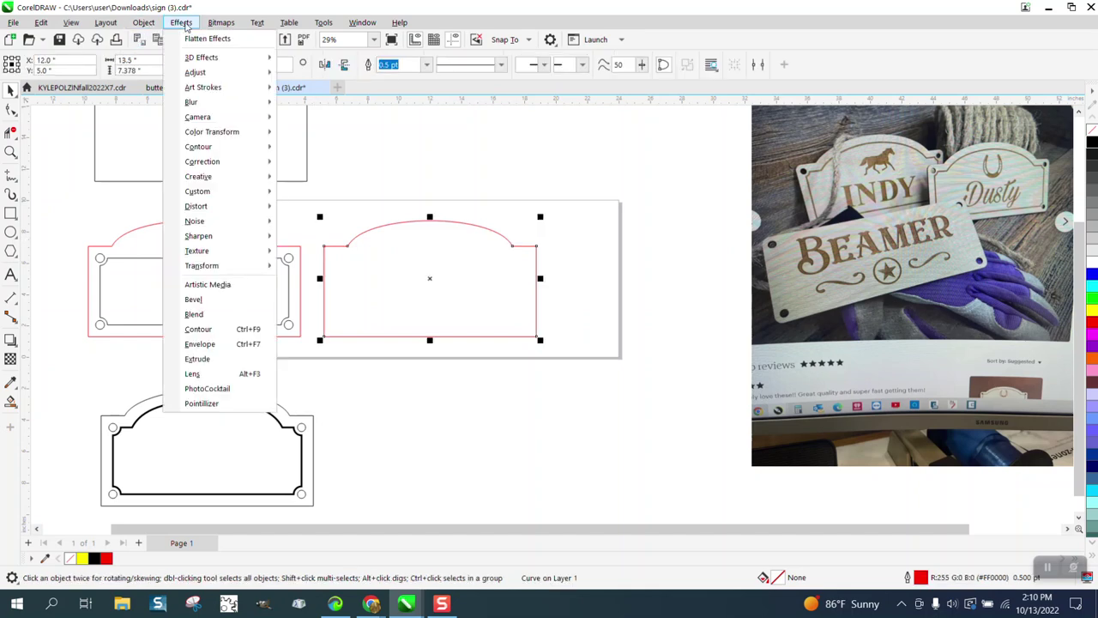
pyautogui.click(184, 326)
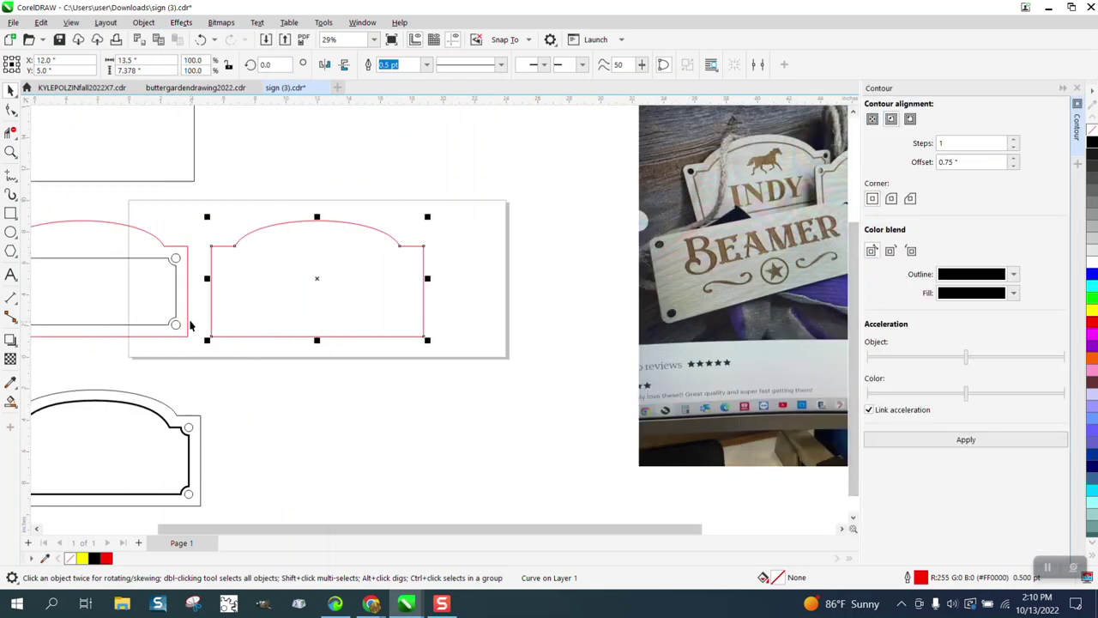
pyautogui.click(11, 152)
pyautogui.moveTo(90, 273); pyautogui.dragTo(335, 378)
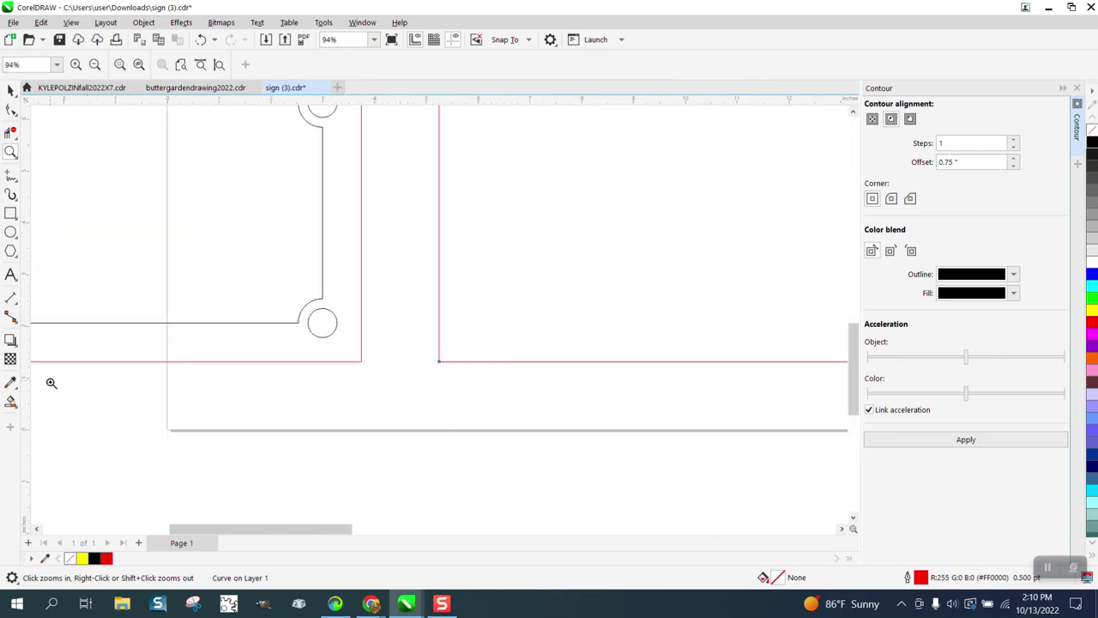
pyautogui.click(15, 302)
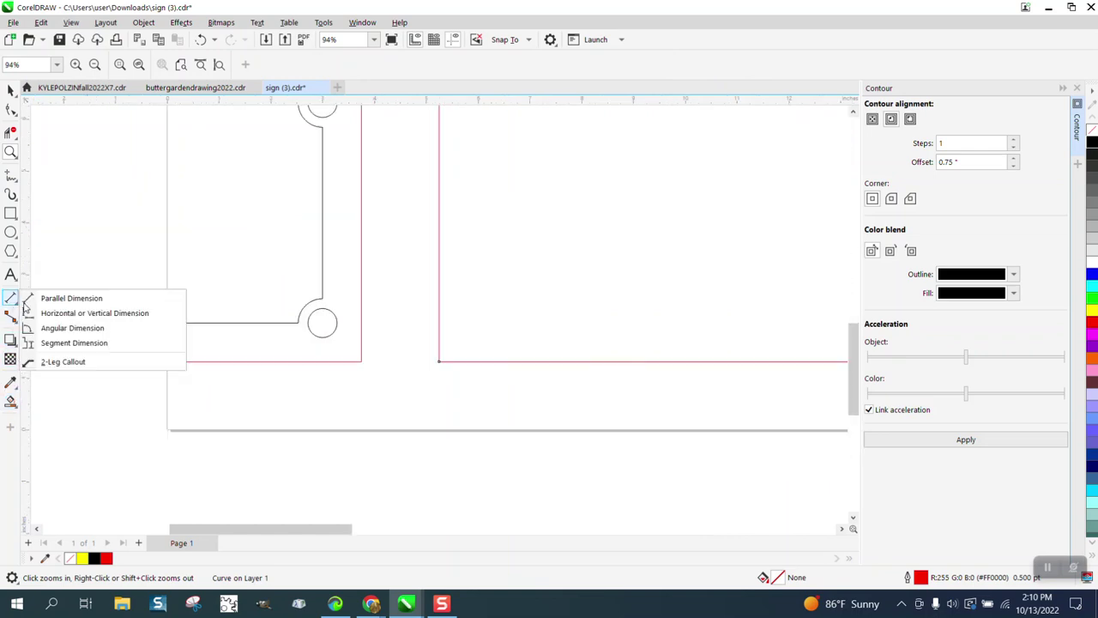
pyautogui.click(63, 302)
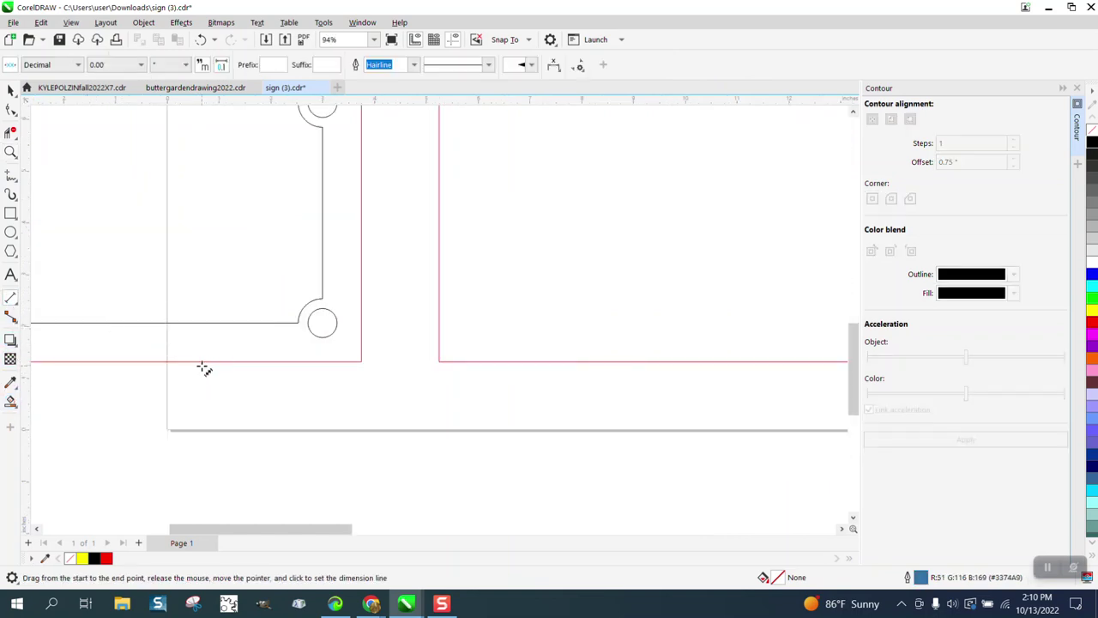
pyautogui.moveTo(204, 361); pyautogui.dragTo(206, 323)
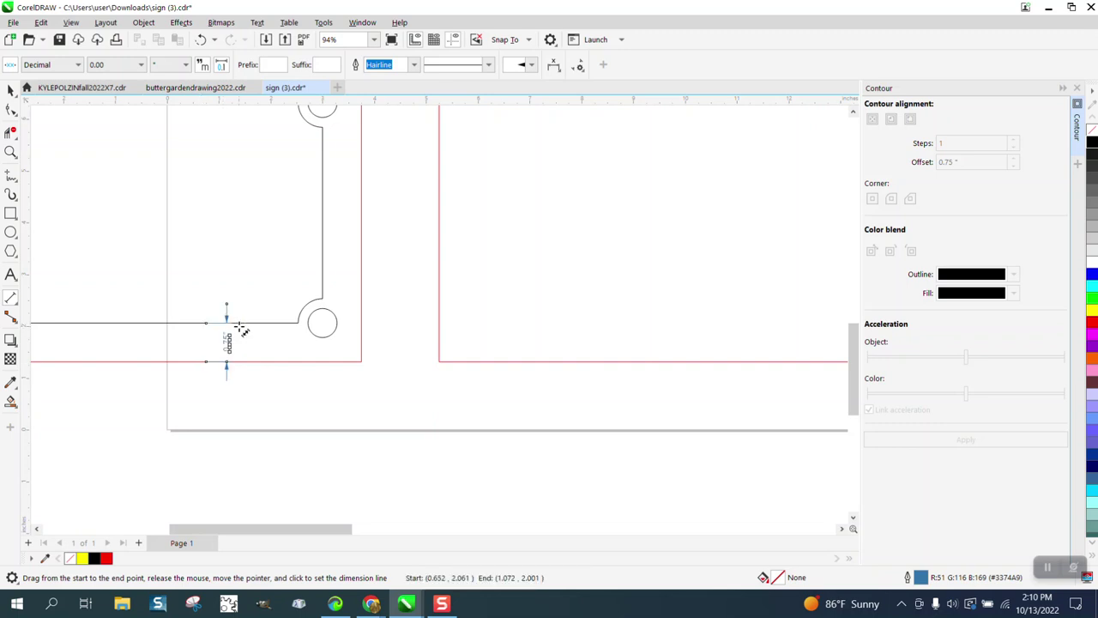
pyautogui.click(228, 333)
pyautogui.click(10, 89)
pyautogui.press('F4')
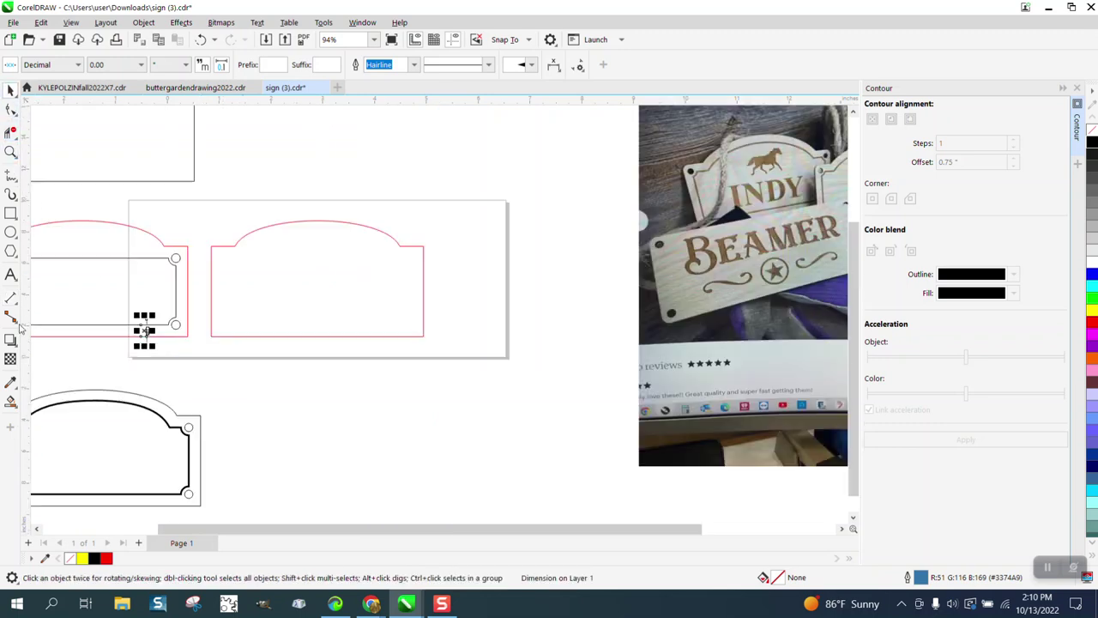
# Step: Apply a 0.75-inch inside contour to the bare red outline and select both shapes
pyautogui.click(11, 152)
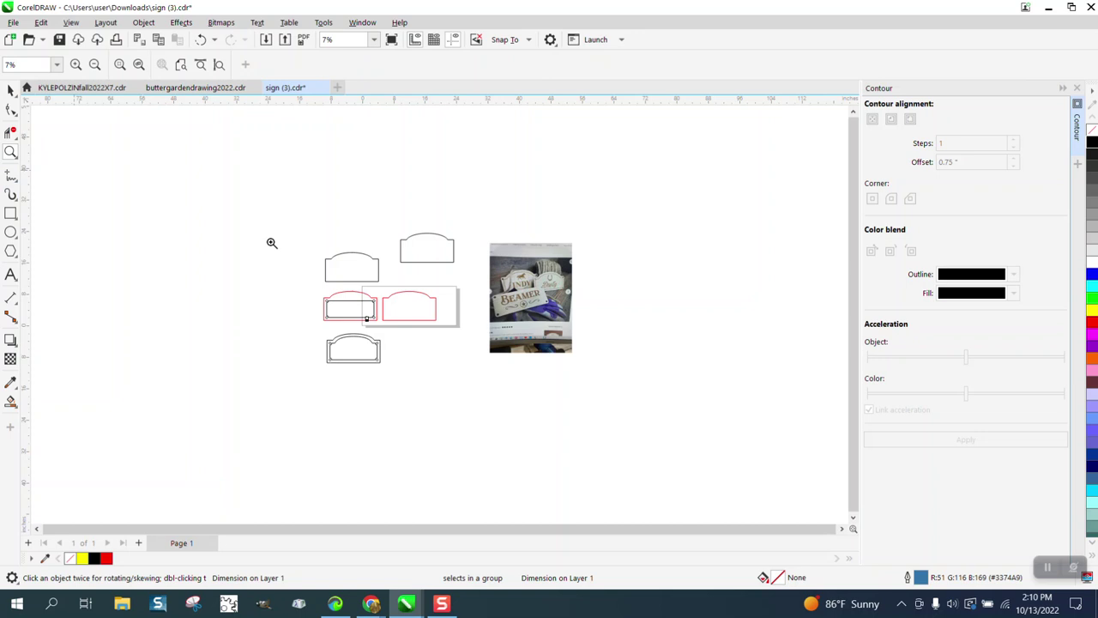
pyautogui.moveTo(319, 284); pyautogui.dragTo(480, 353)
pyautogui.click(10, 90)
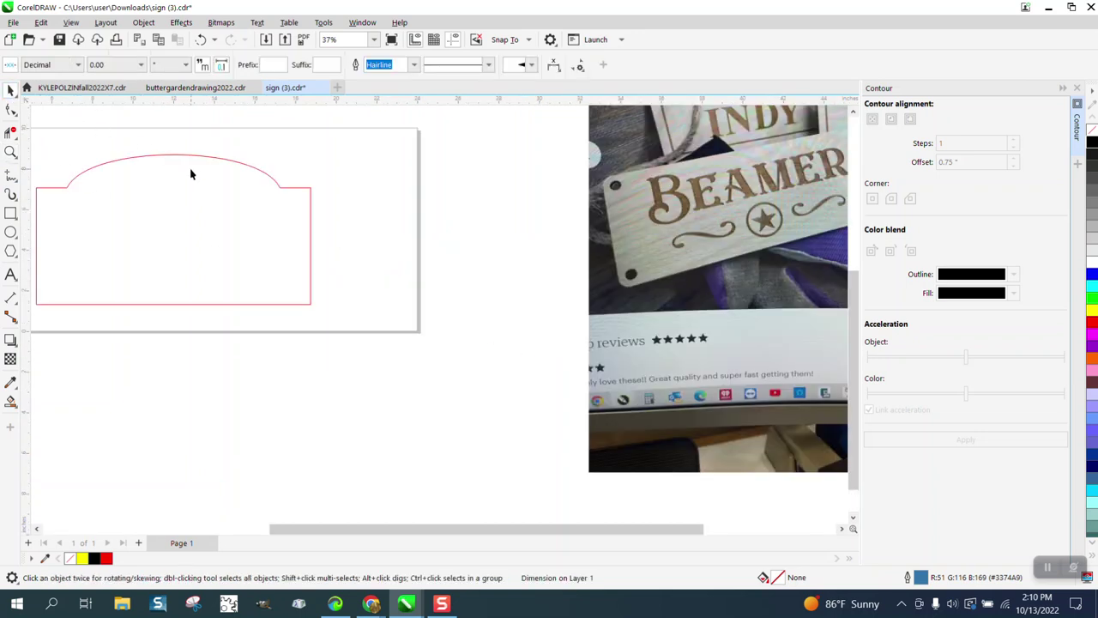
pyautogui.click(192, 158)
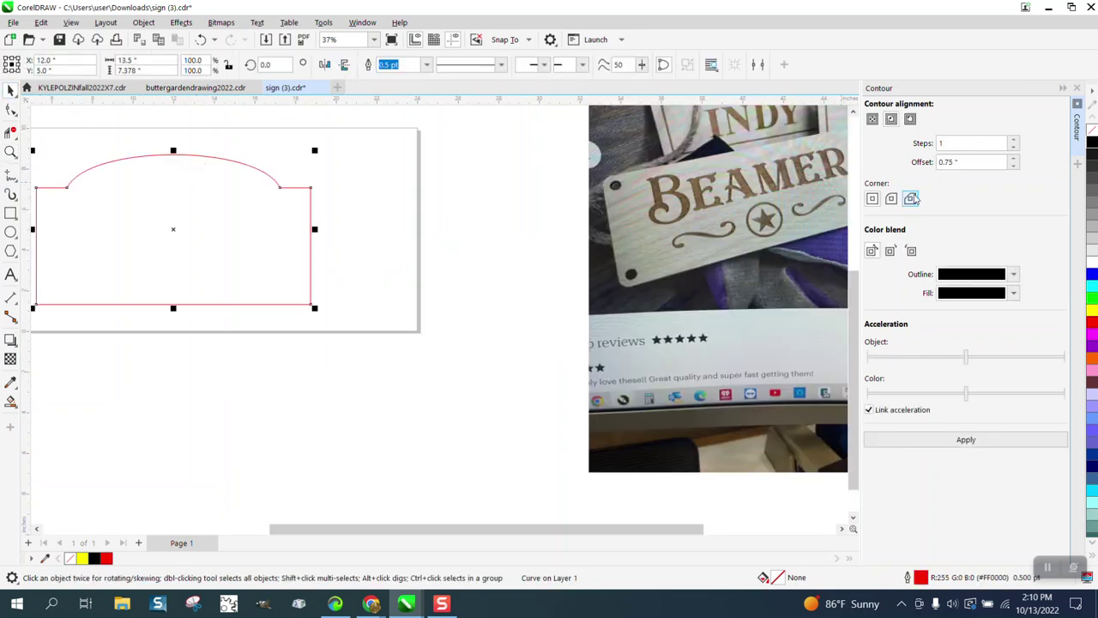
pyautogui.click(982, 440)
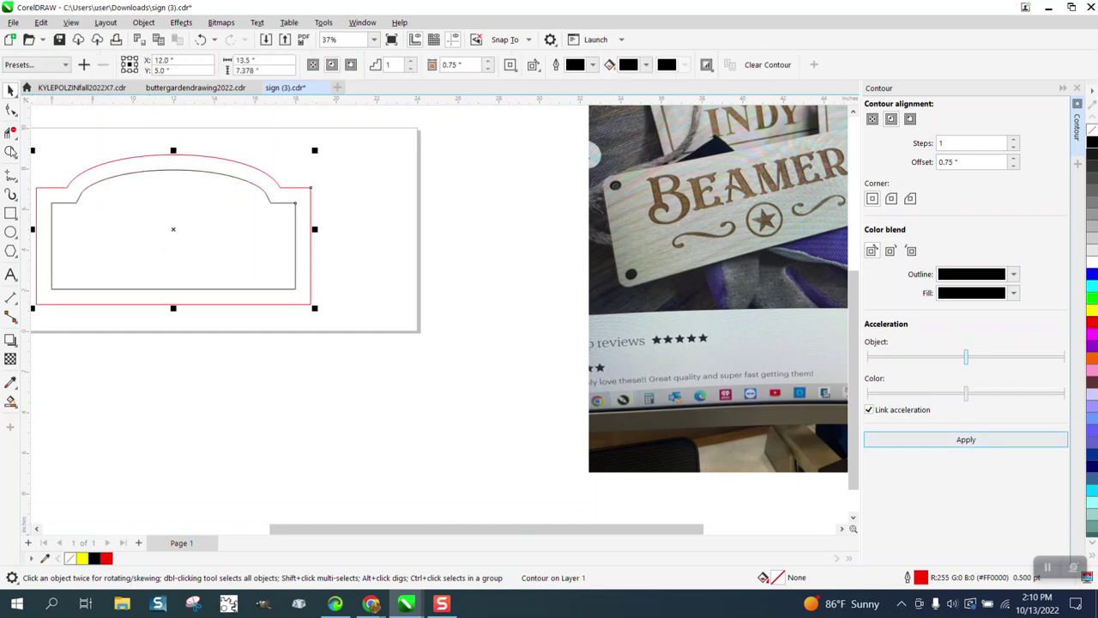
pyautogui.click(10, 152)
pyautogui.scroll(-2, 196, 179)
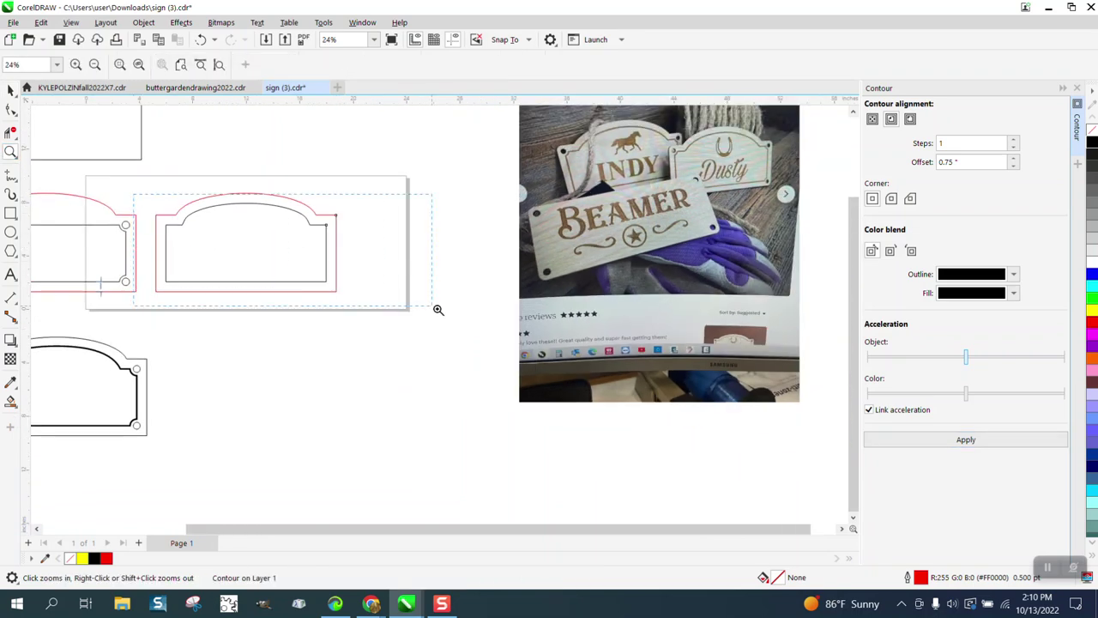
pyautogui.scroll(3, 164, 226)
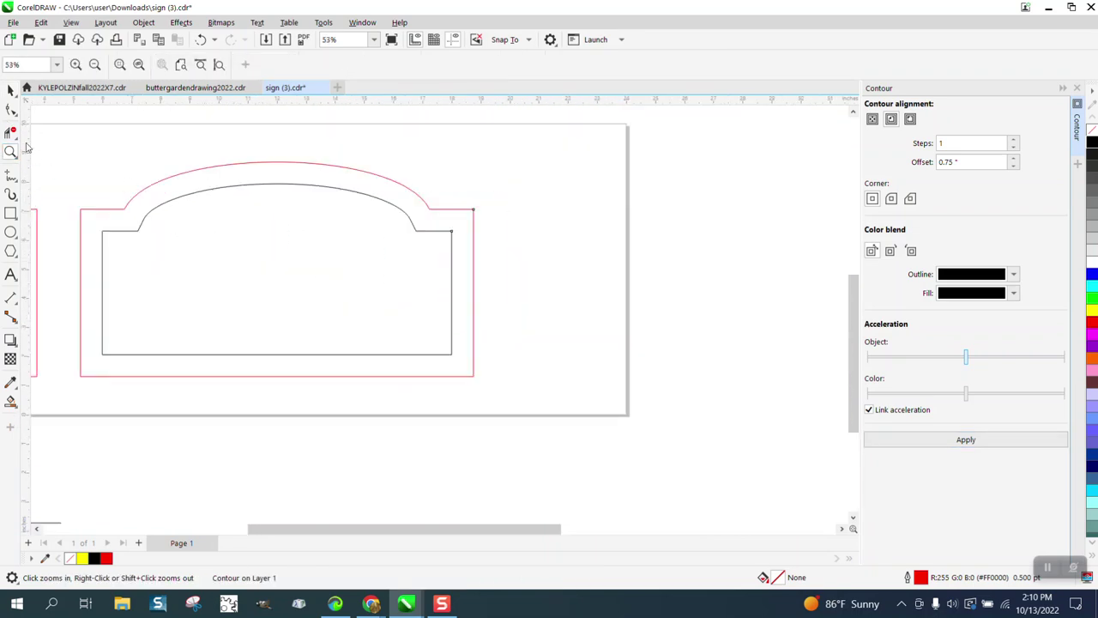
pyautogui.click(10, 89)
pyautogui.moveTo(63, 117); pyautogui.dragTo(550, 430)
# Step: Break the contour apart and split the inner shape at its two top nodes
pyautogui.click(143, 22)
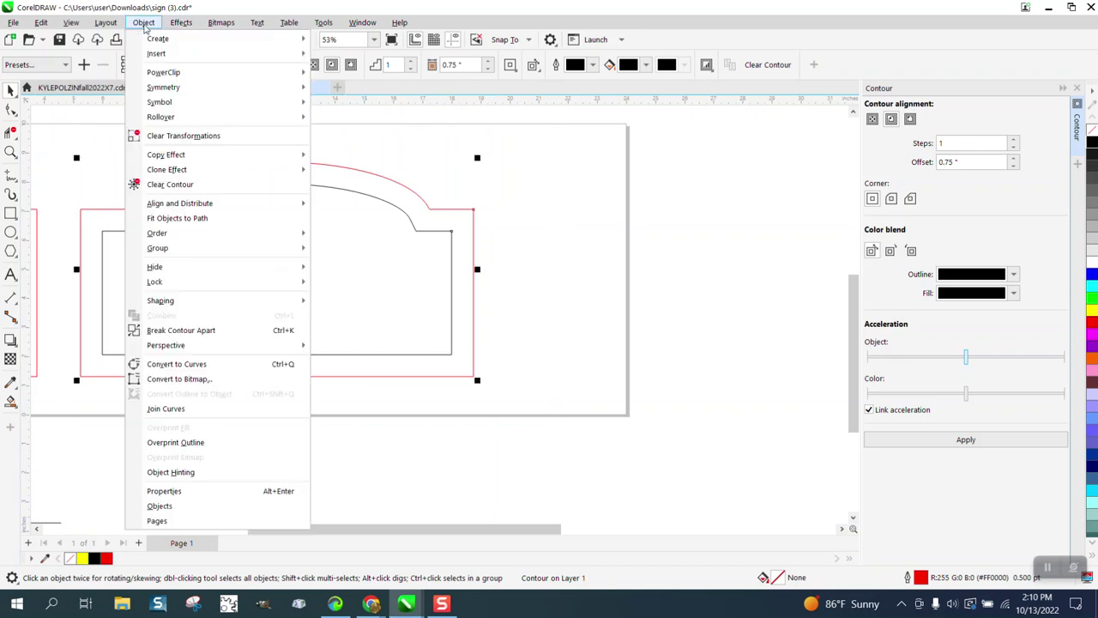
pyautogui.click(188, 335)
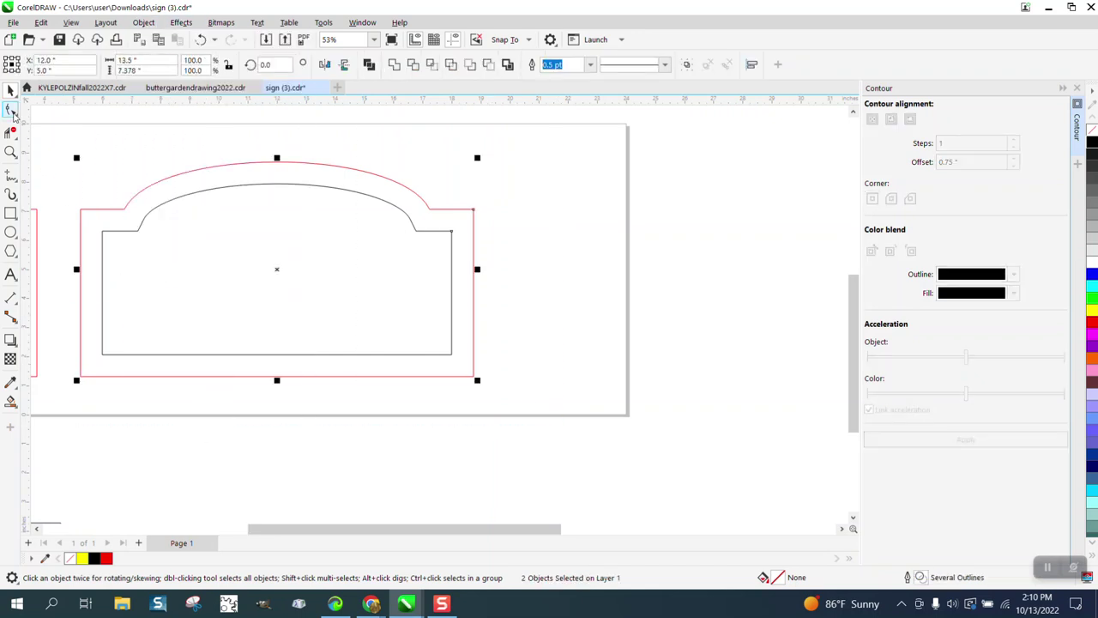
pyautogui.click(11, 109)
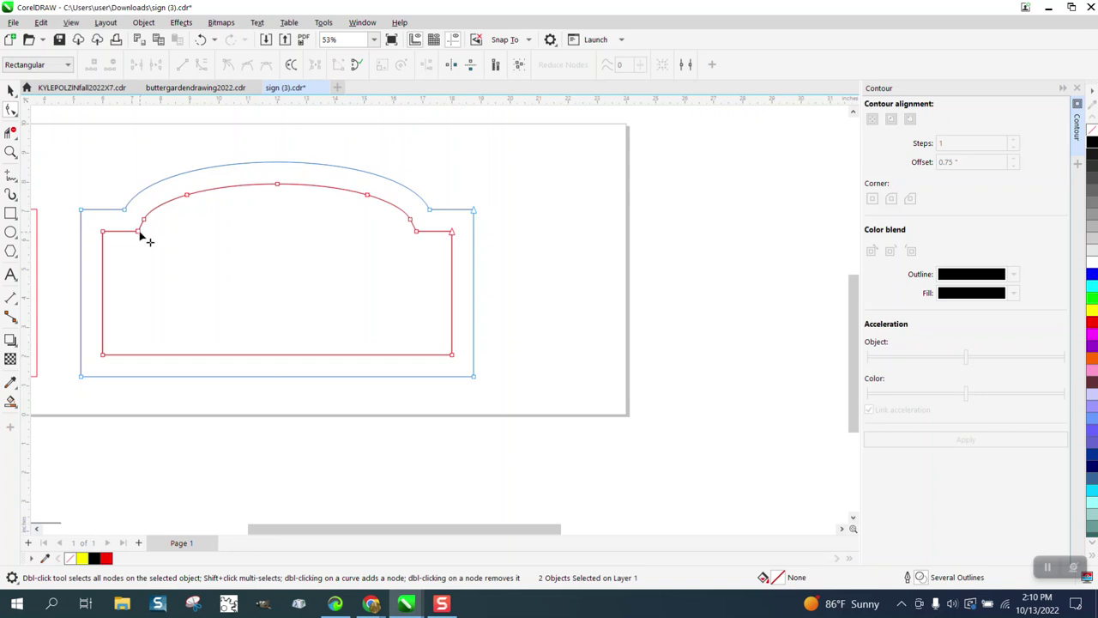
pyautogui.moveTo(125, 227); pyautogui.dragTo(422, 245)
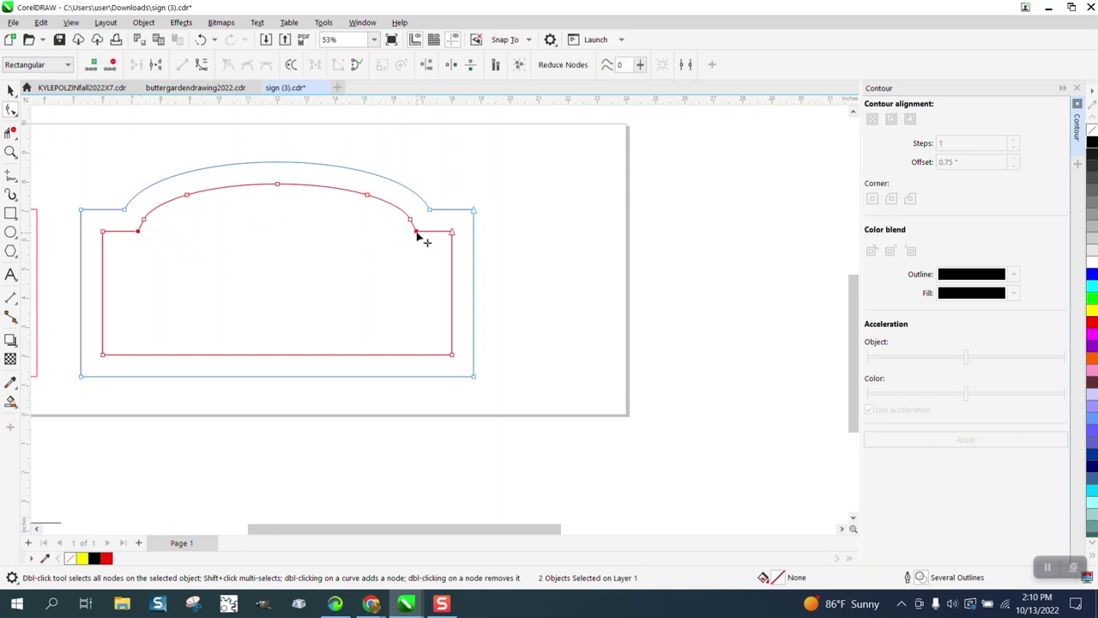
pyautogui.rightClick(417, 233)
pyautogui.click(481, 289)
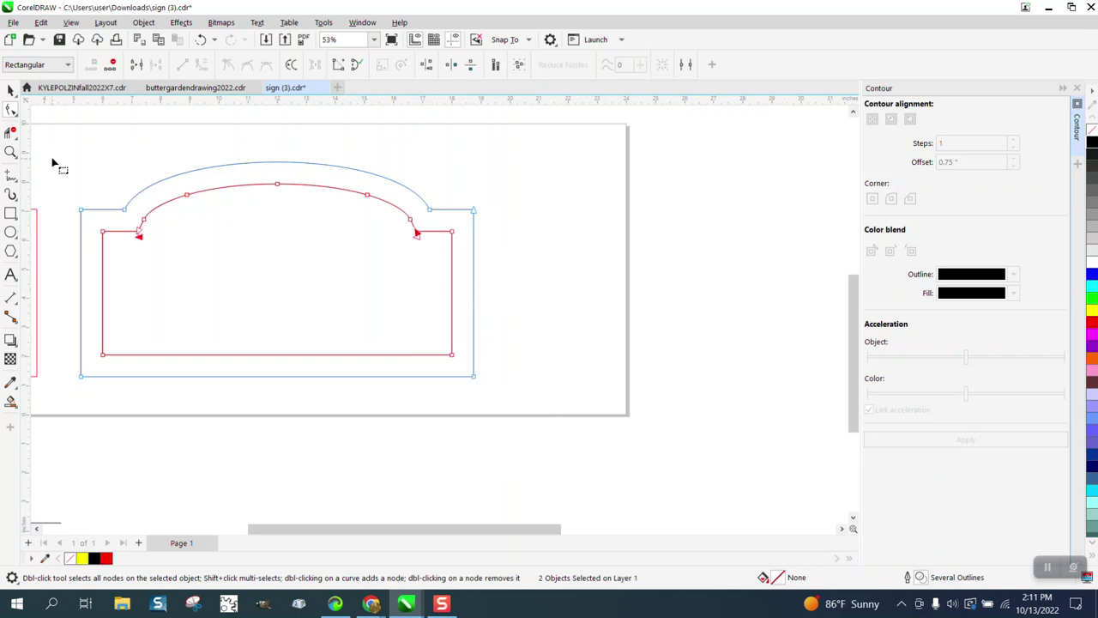
# Step: Virtual-delete the inner shape's sides and bottom, keeping only its top arch
pyautogui.click(10, 131)
pyautogui.moveTo(98, 255); pyautogui.dragTo(389, 302)
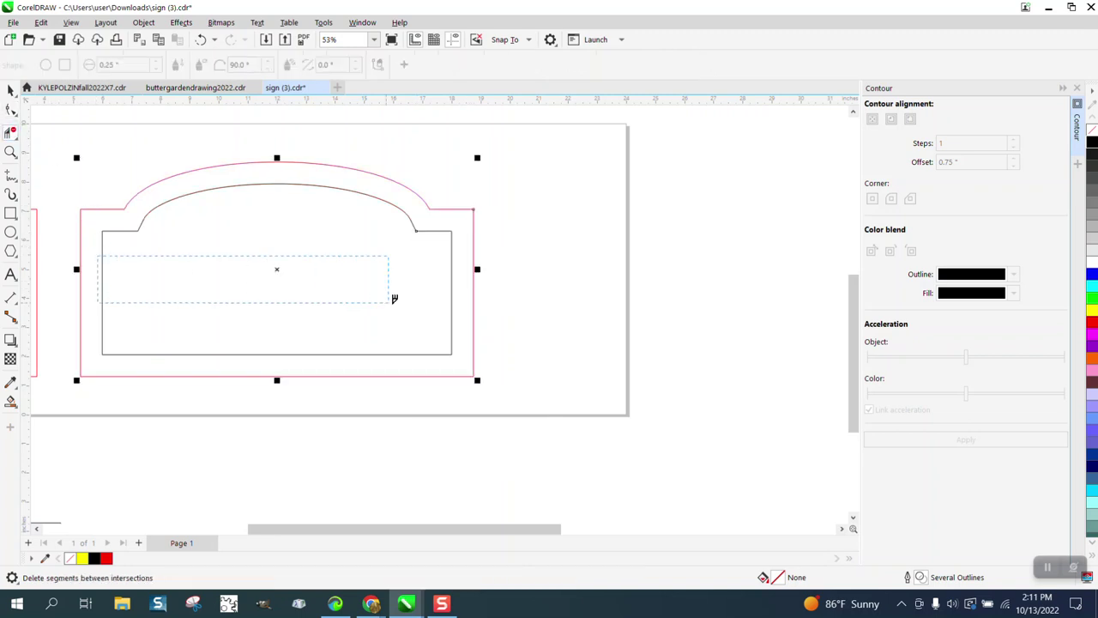
pyautogui.moveTo(461, 341); pyautogui.dragTo(463, 355)
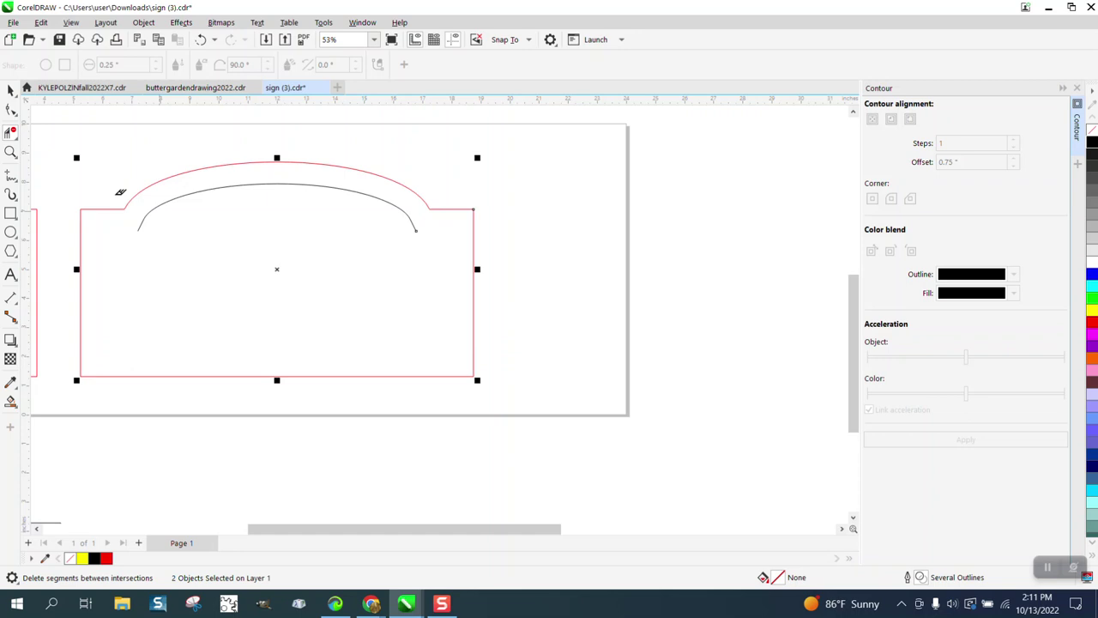
pyautogui.click(10, 89)
# Step: Move the red outer outline off the arch to the right and below the page
pyautogui.scroll(-2, 276, 163)
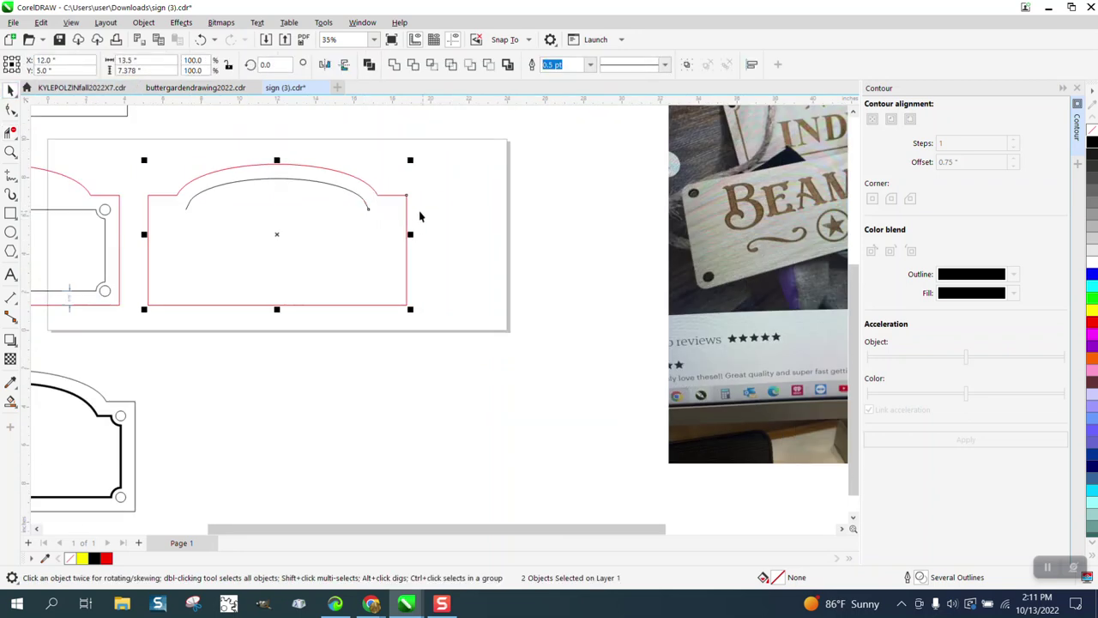
pyautogui.click(415, 191)
pyautogui.click(407, 201)
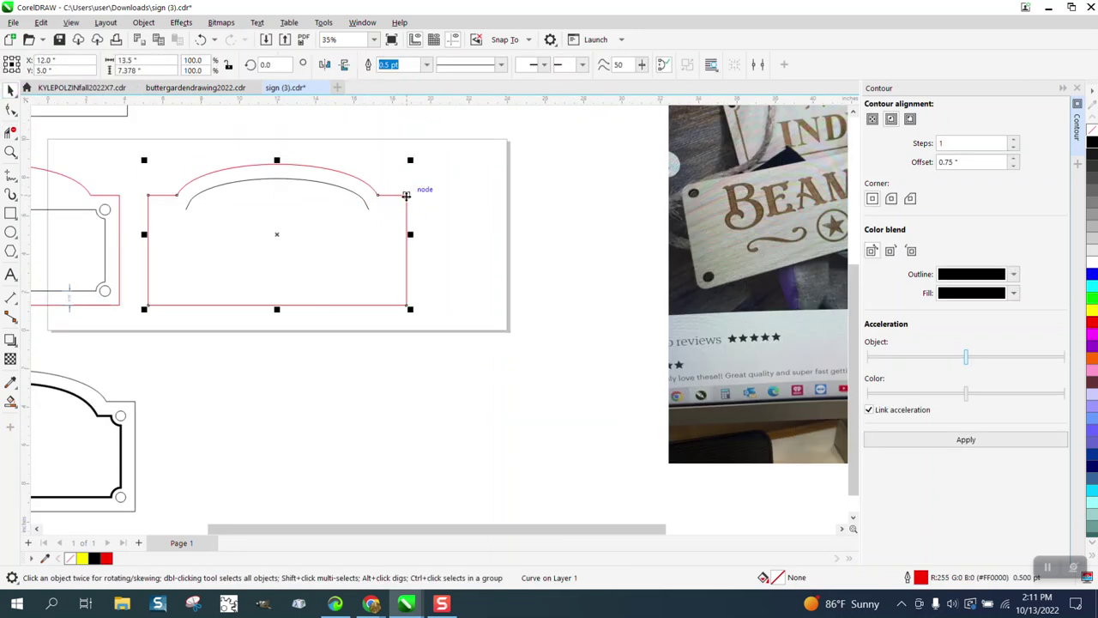
pyautogui.moveTo(406, 195); pyautogui.dragTo(693, 195)
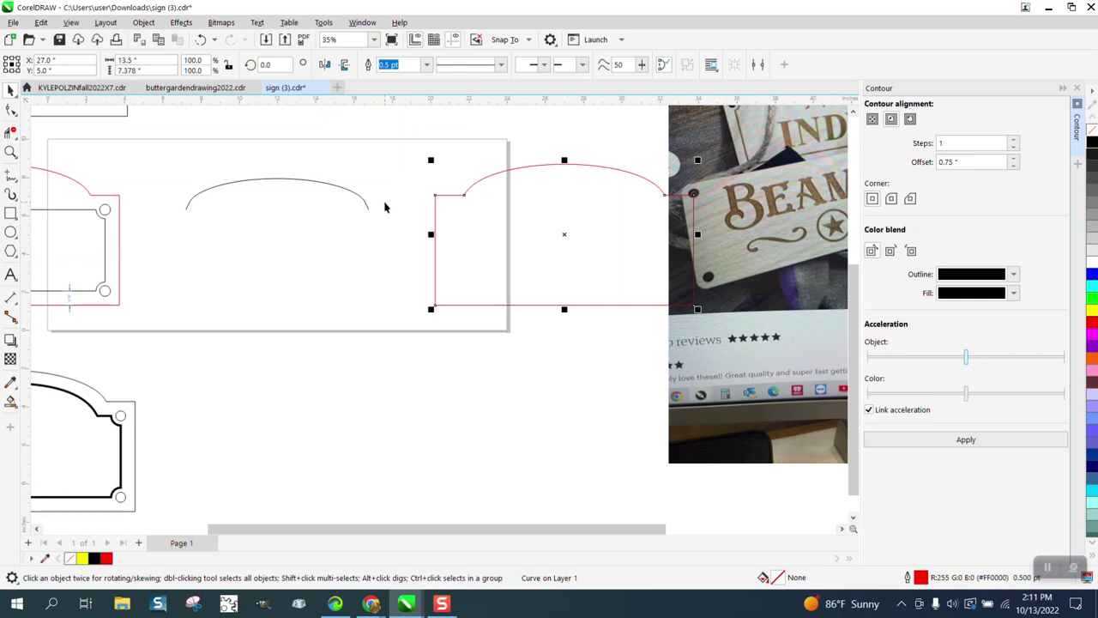
pyautogui.scroll(-1, 385, 207)
pyautogui.press('Down')
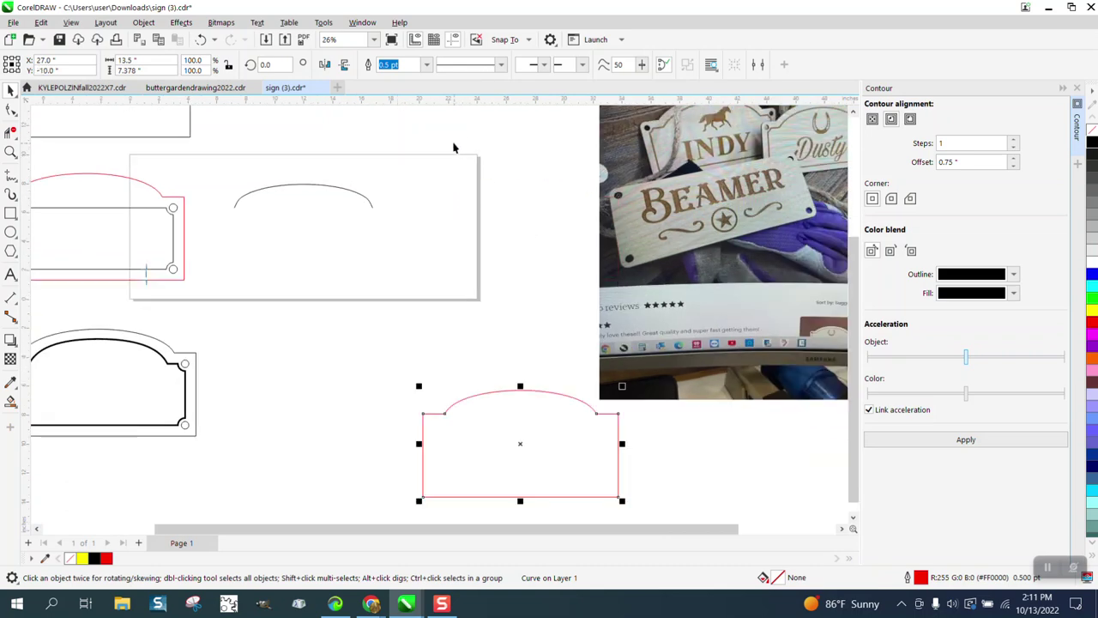
pyautogui.click(446, 135)
# Step: Select the whole holed sign and centre it on the page
pyautogui.scroll(-2, 265, 184)
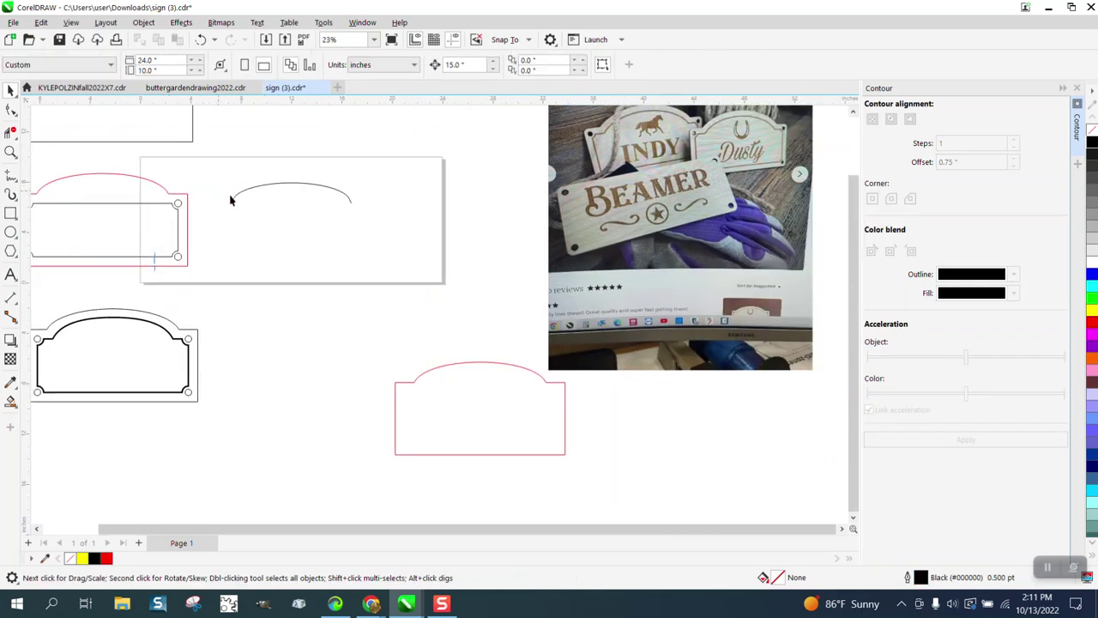
pyautogui.click(171, 246)
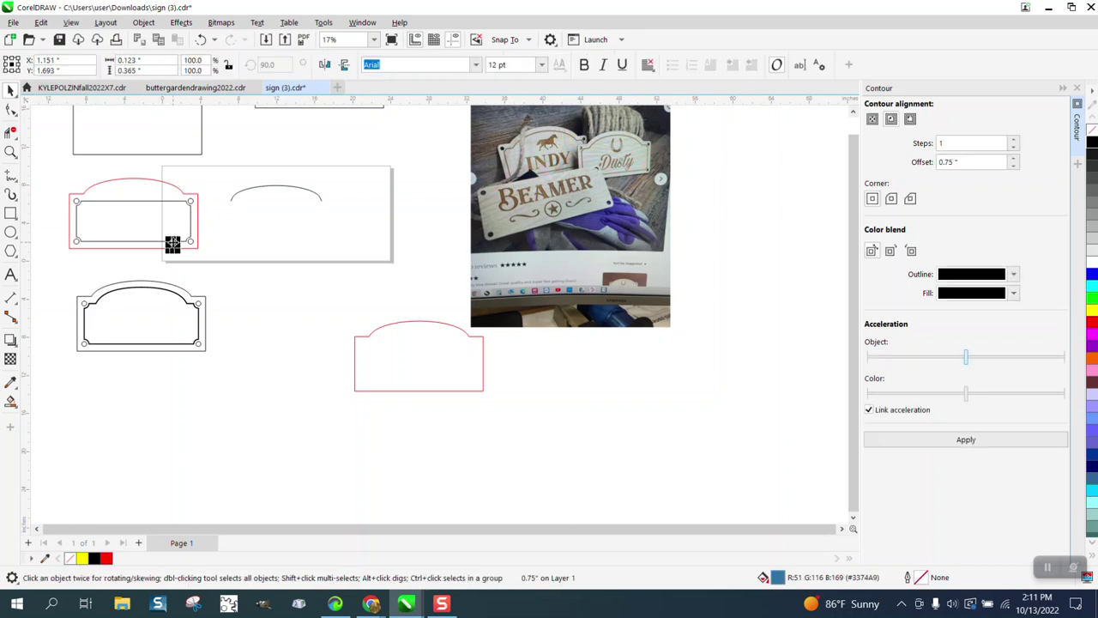
pyautogui.click(138, 238)
pyautogui.moveTo(238, 250); pyautogui.dragTo(238, 254)
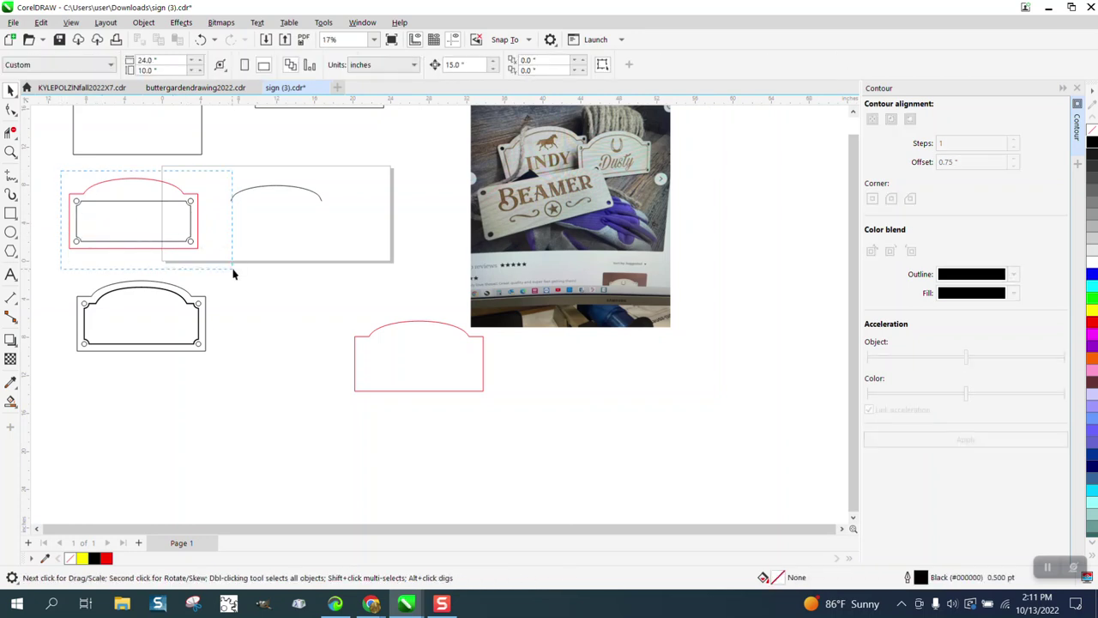
pyautogui.press('p')
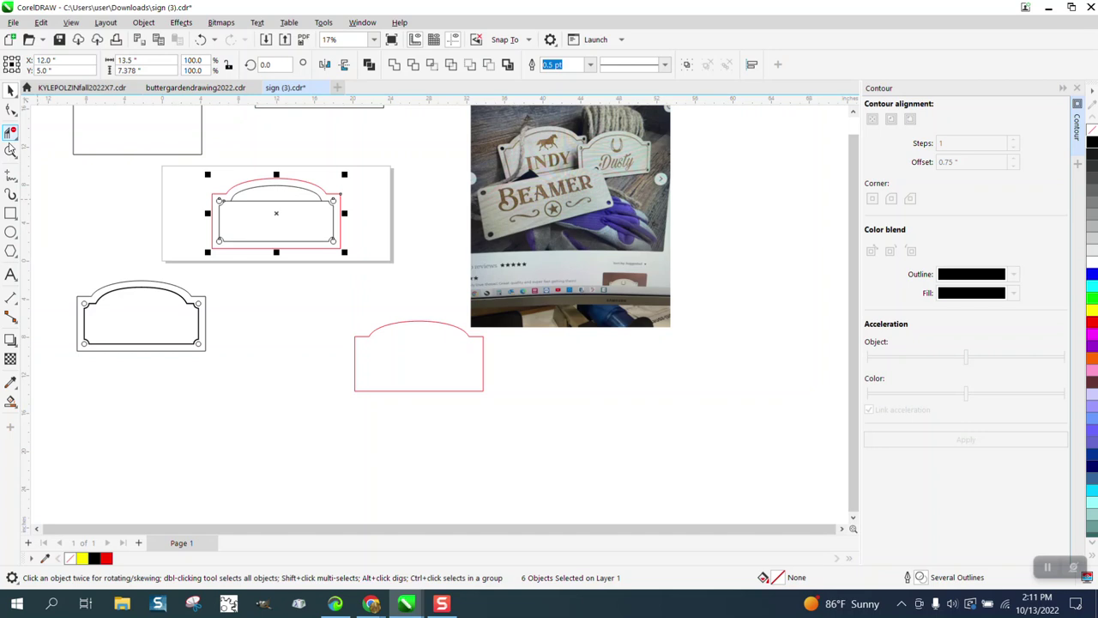
# Step: Cut away the inner border's flat top segment beneath the arch
pyautogui.click(11, 152)
pyautogui.moveTo(161, 168); pyautogui.dragTo(420, 281)
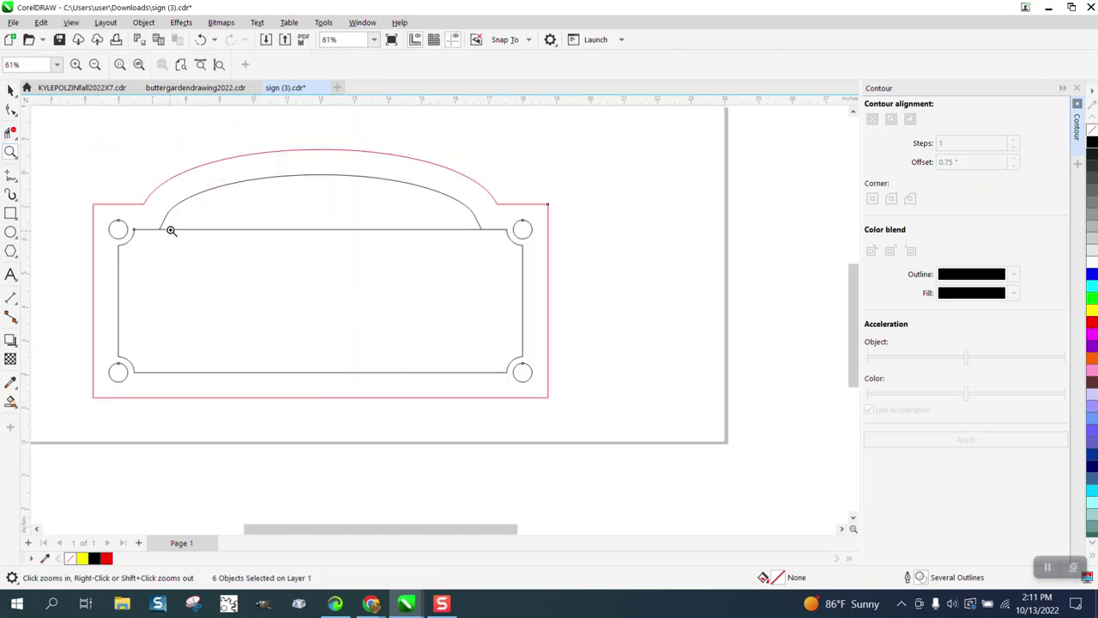
pyautogui.click(10, 132)
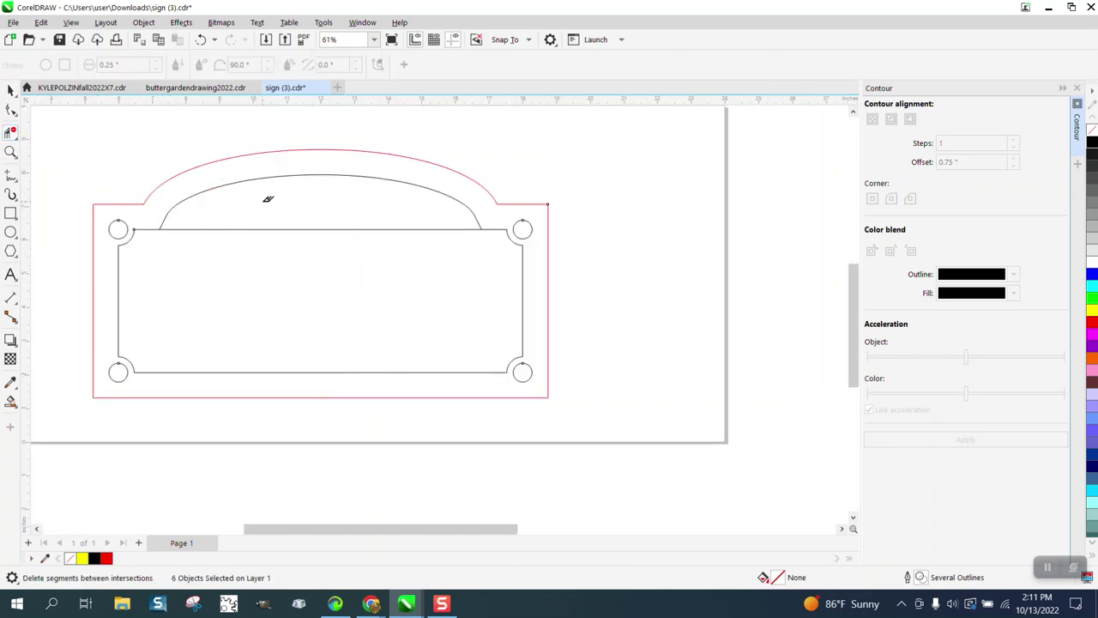
pyautogui.moveTo(276, 213); pyautogui.dragTo(320, 279)
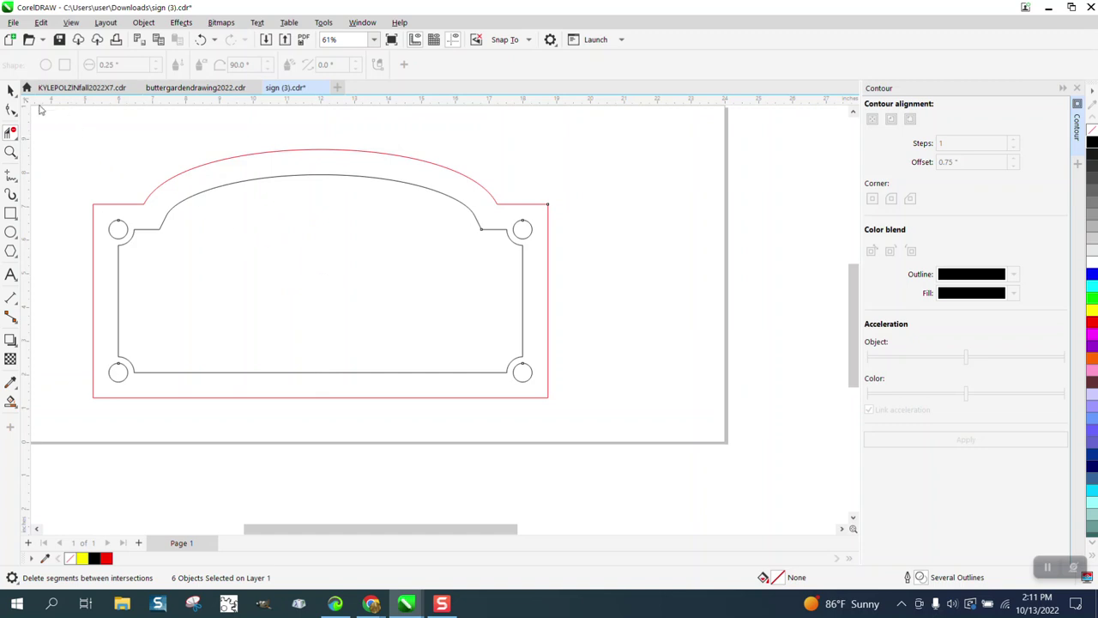
pyautogui.click(12, 136)
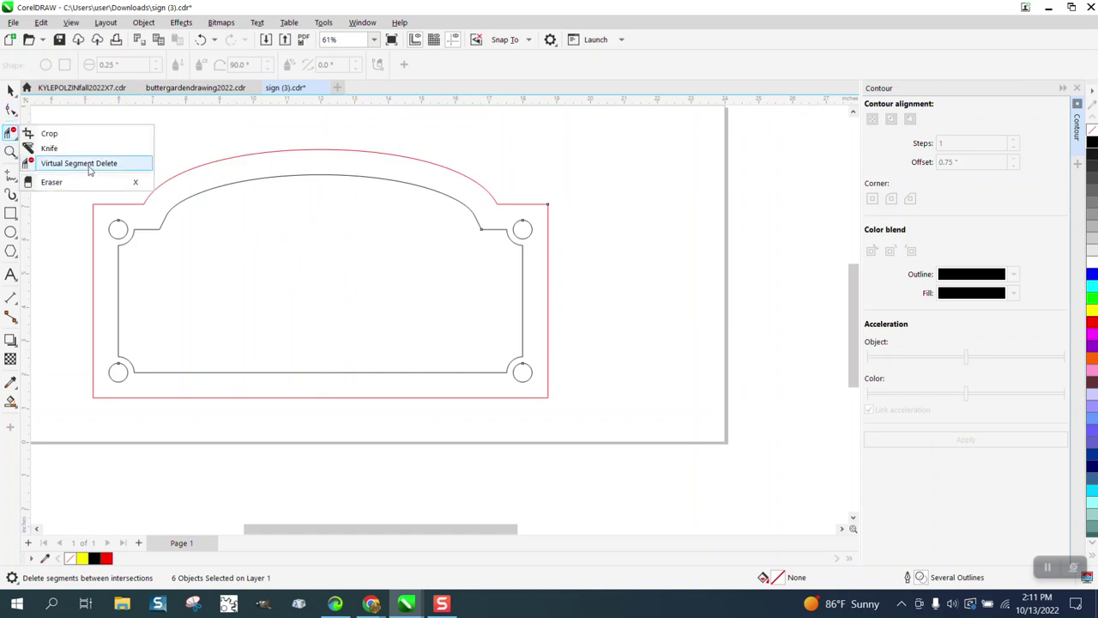
pyautogui.click(54, 232)
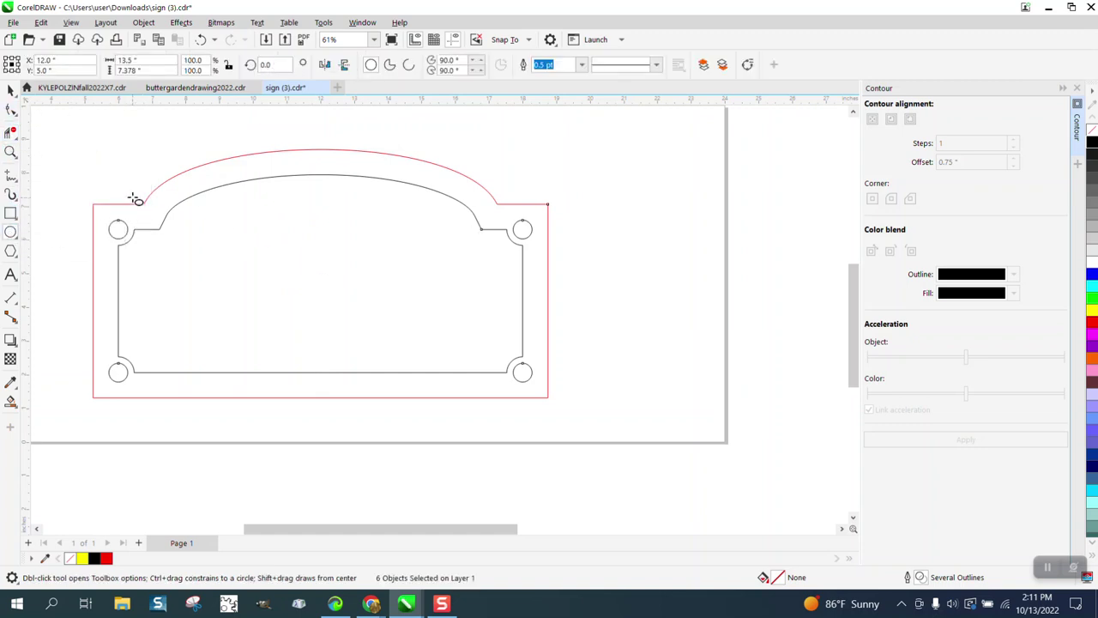
pyautogui.moveTo(137, 199); pyautogui.dragTo(238, 240)
pyautogui.press('Delete')
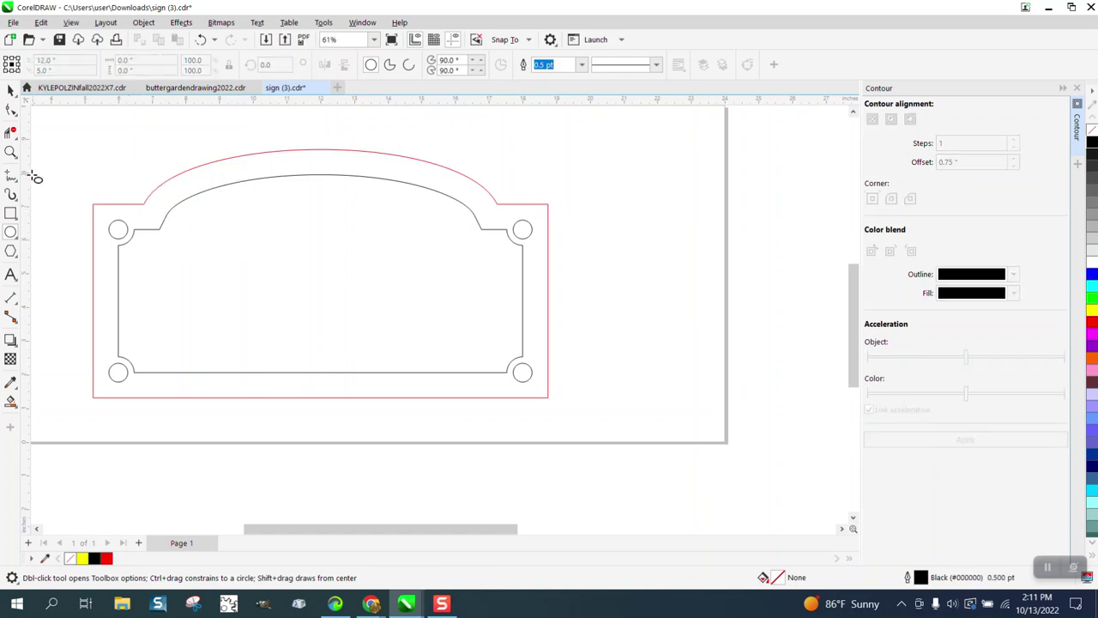
# Step: Zoom in on the top-left notch join and select the inner arched border
pyautogui.click(11, 152)
pyautogui.moveTo(102, 176); pyautogui.dragTo(249, 262)
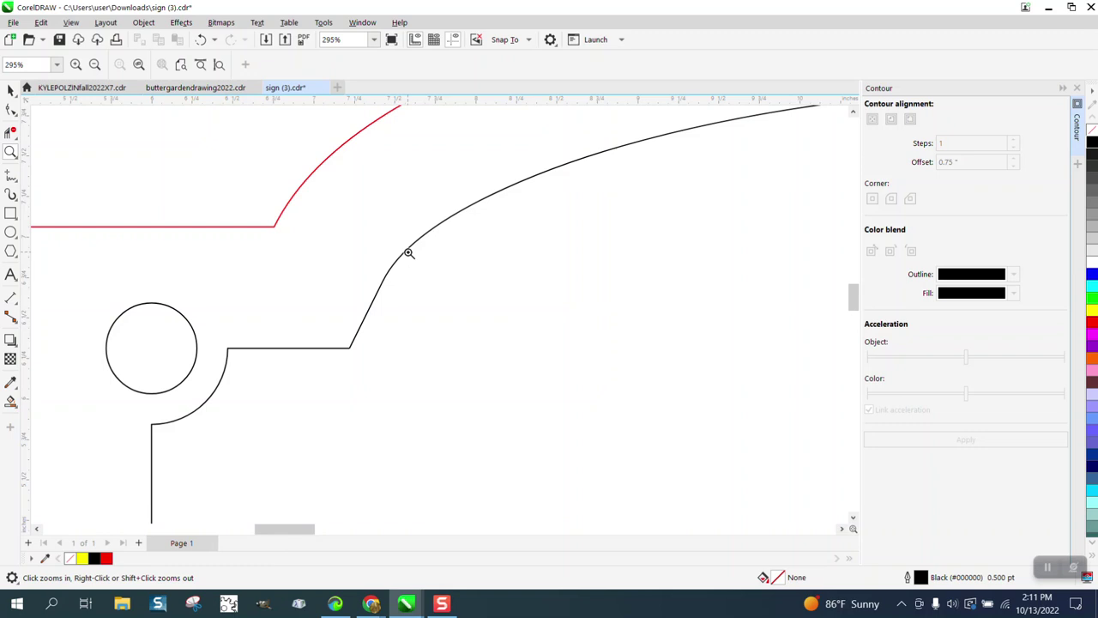
pyautogui.scroll(-5, 283, 302)
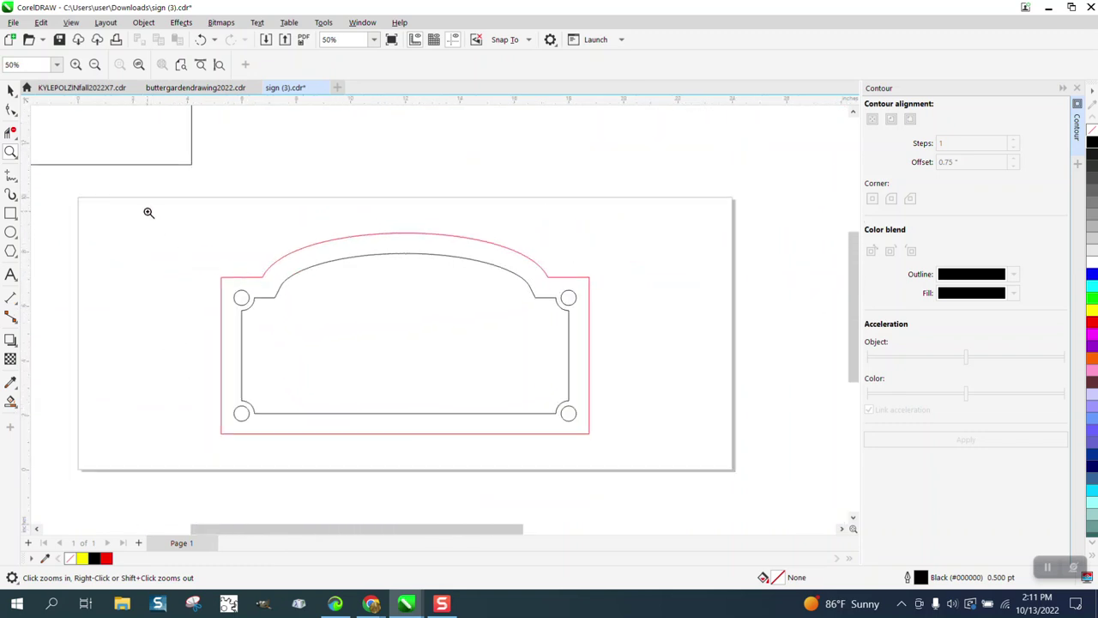
pyautogui.click(10, 91)
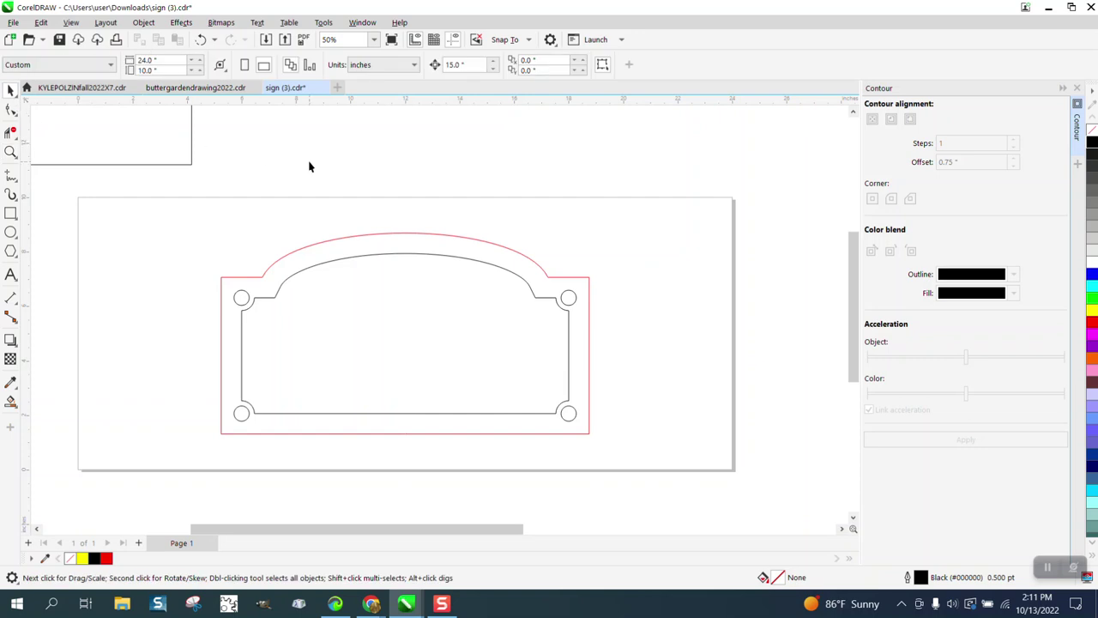
pyautogui.click(383, 254)
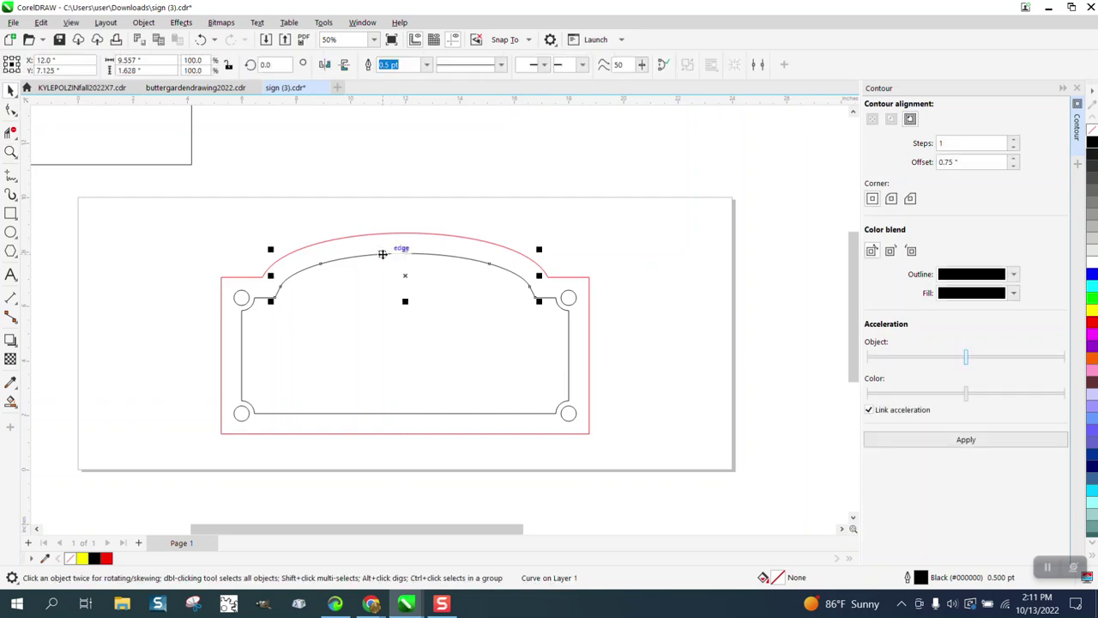
pyautogui.scroll(-5, 383, 255)
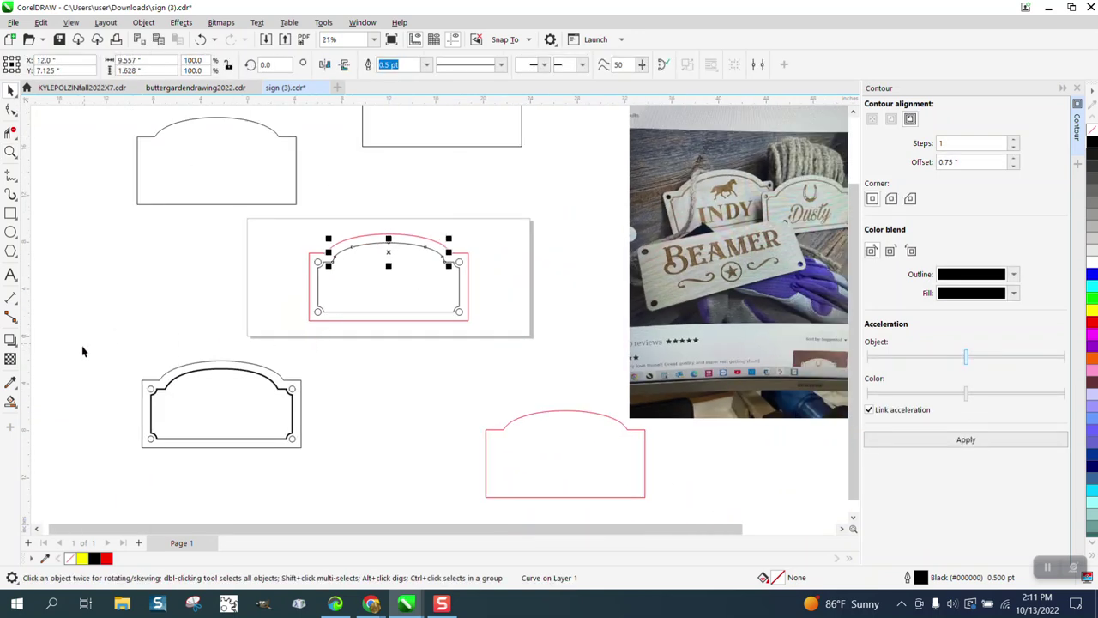
# Step: Smart Fill the inner border area into a no-fill, black-outlined shape inside the red outline
pyautogui.click(10, 401)
pyautogui.click(392, 296)
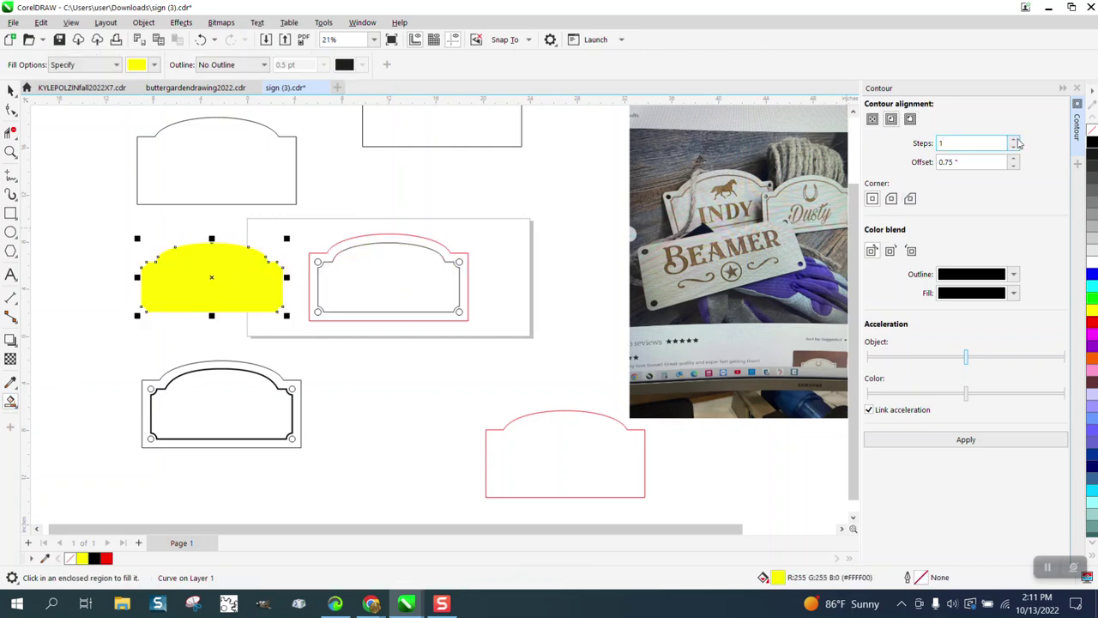
pyautogui.click(1092, 129)
pyautogui.rightClick(1092, 139)
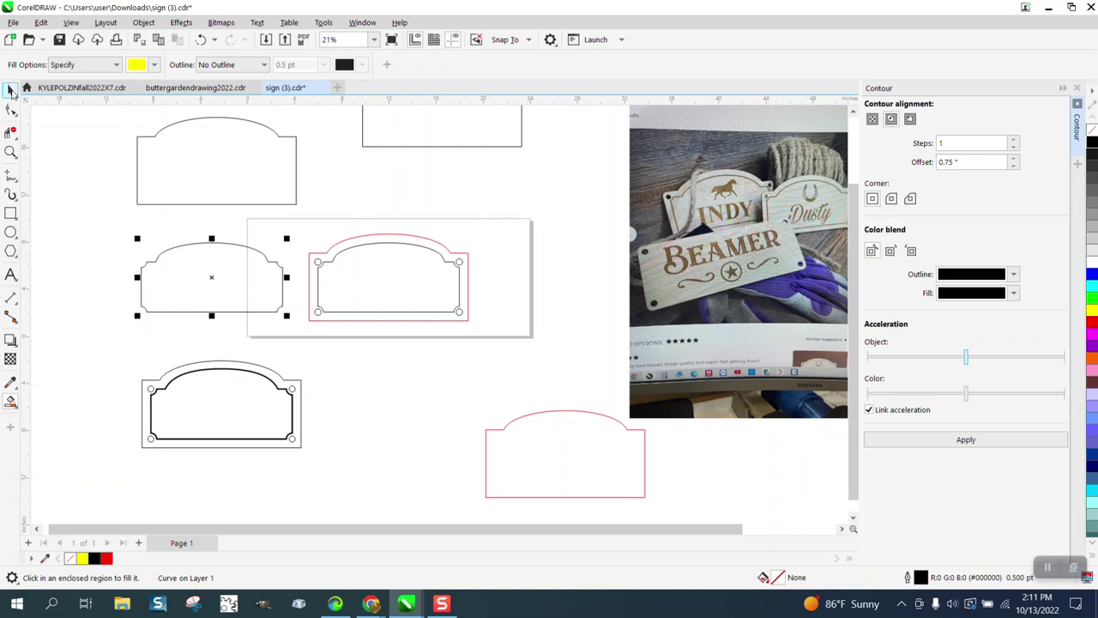
pyautogui.click(11, 89)
pyautogui.click(386, 242)
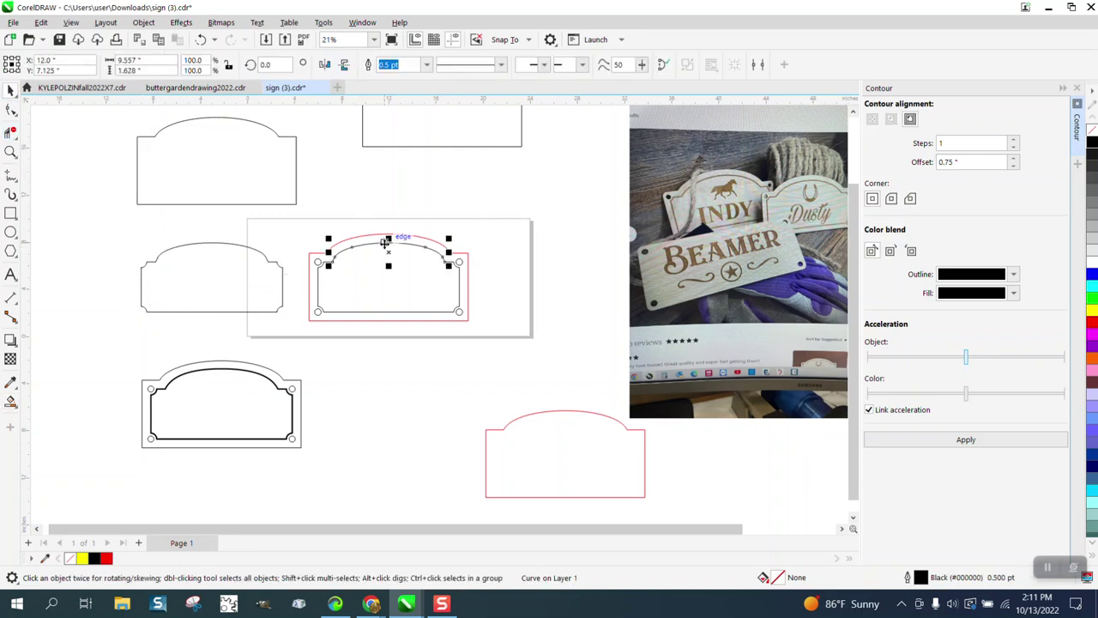
pyautogui.click(395, 288)
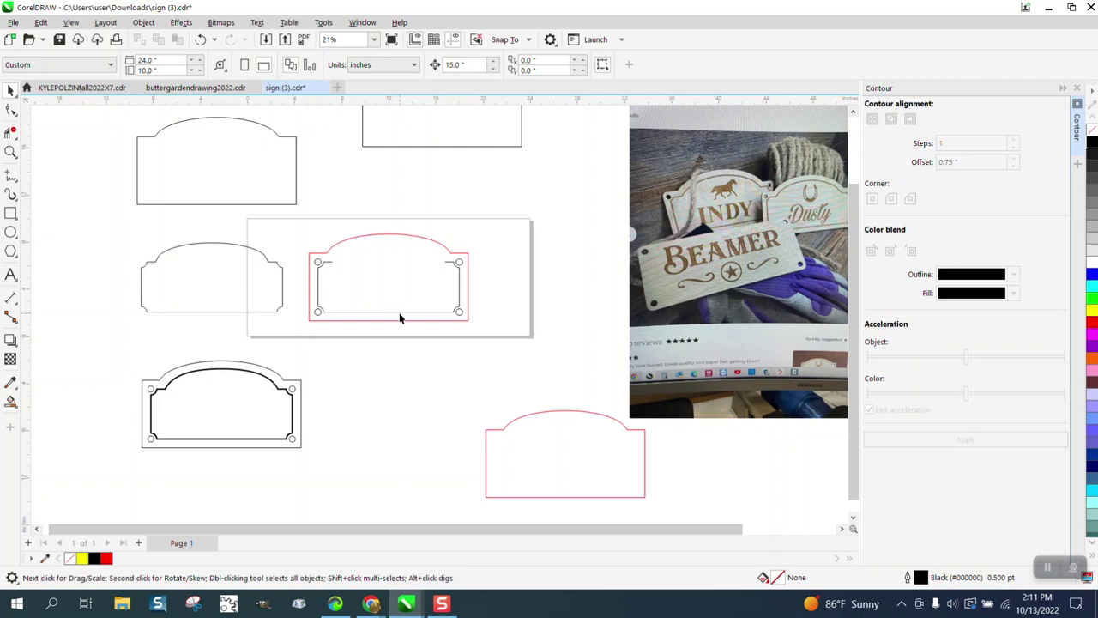
pyautogui.moveTo(223, 307); pyautogui.dragTo(226, 297)
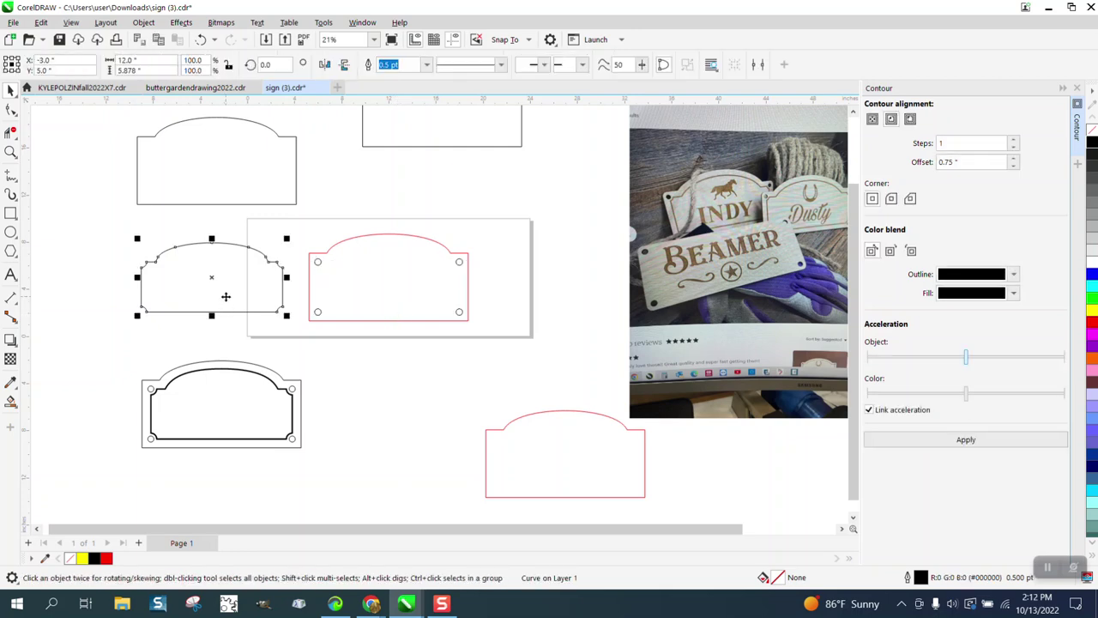
pyautogui.hotkey('ctrl', 'z')
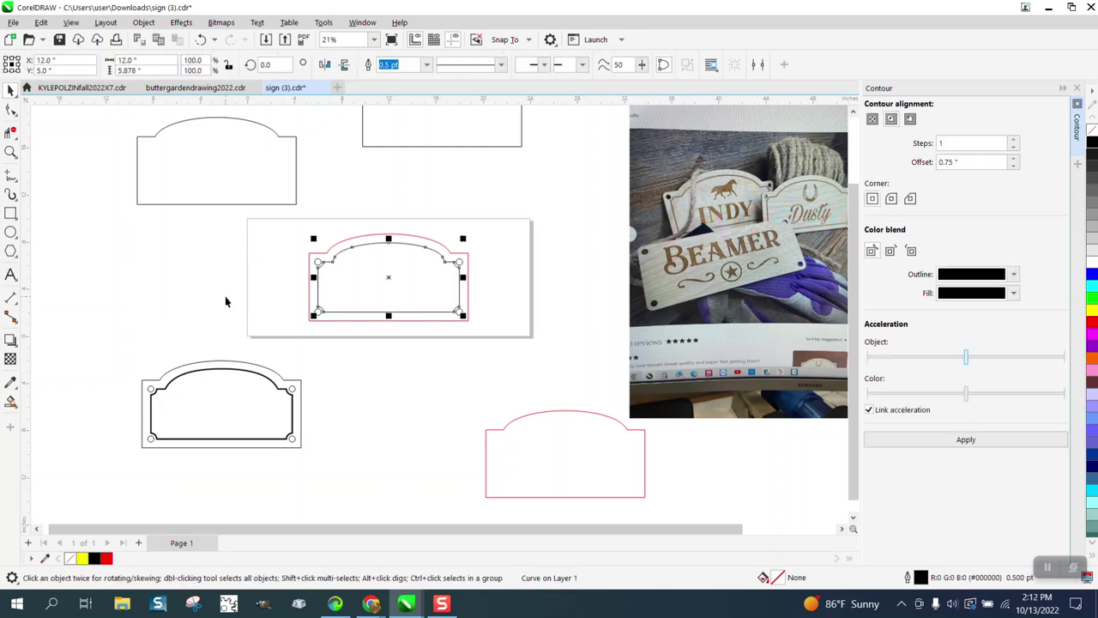
# Step: Set the inner border's outline width to 8.0 pt and zoom in on the sign
pyautogui.click(426, 65)
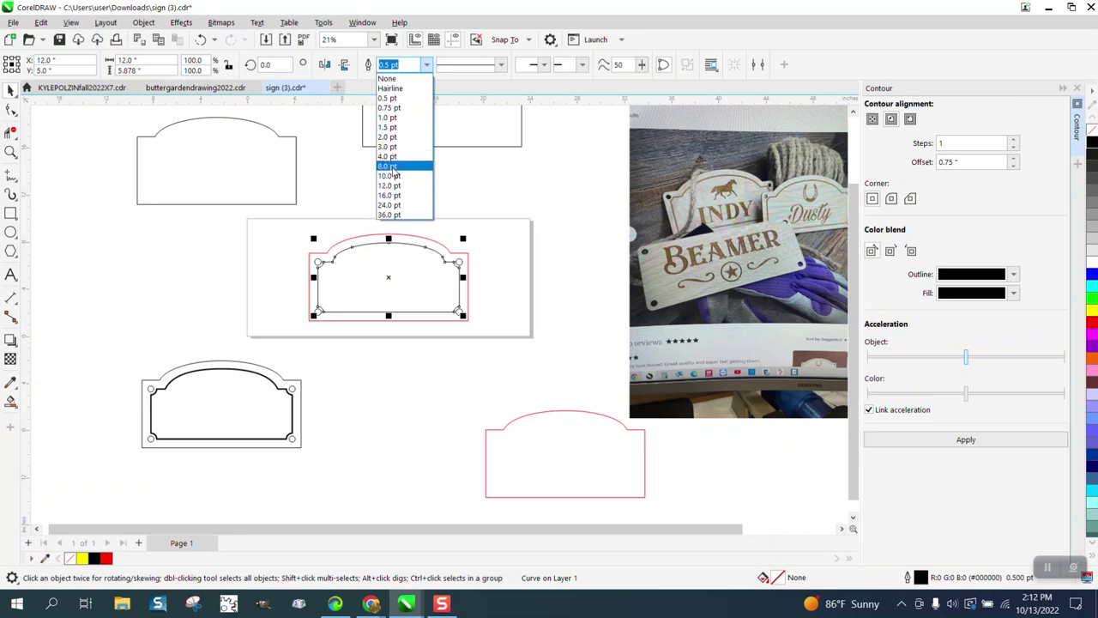
pyautogui.click(392, 166)
pyautogui.click(10, 152)
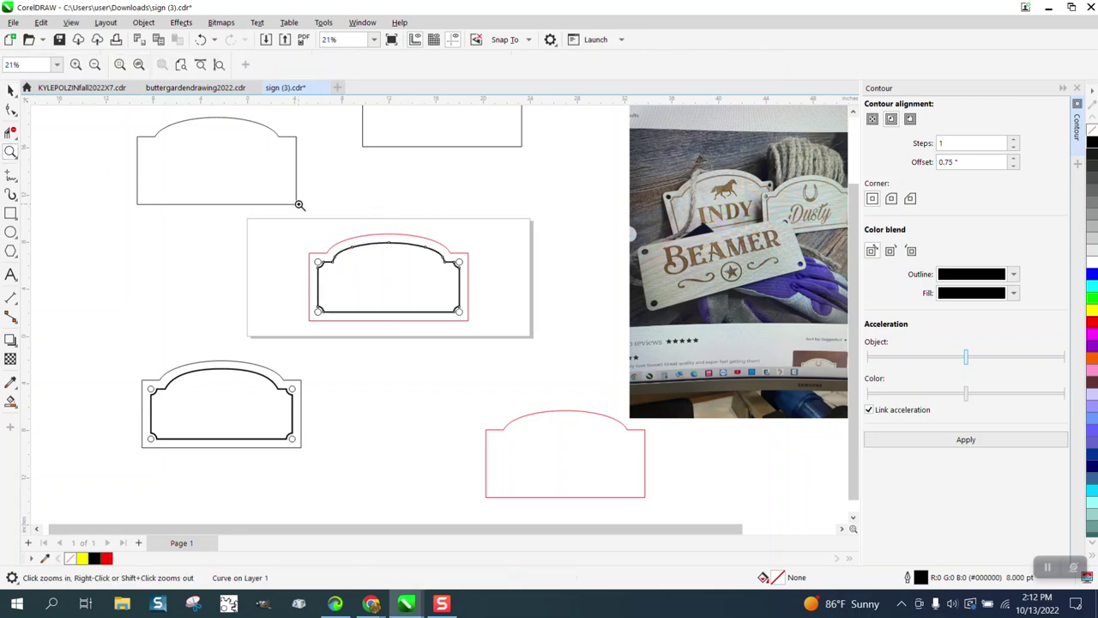
pyautogui.moveTo(339, 217); pyautogui.dragTo(554, 364)
pyautogui.click(10, 89)
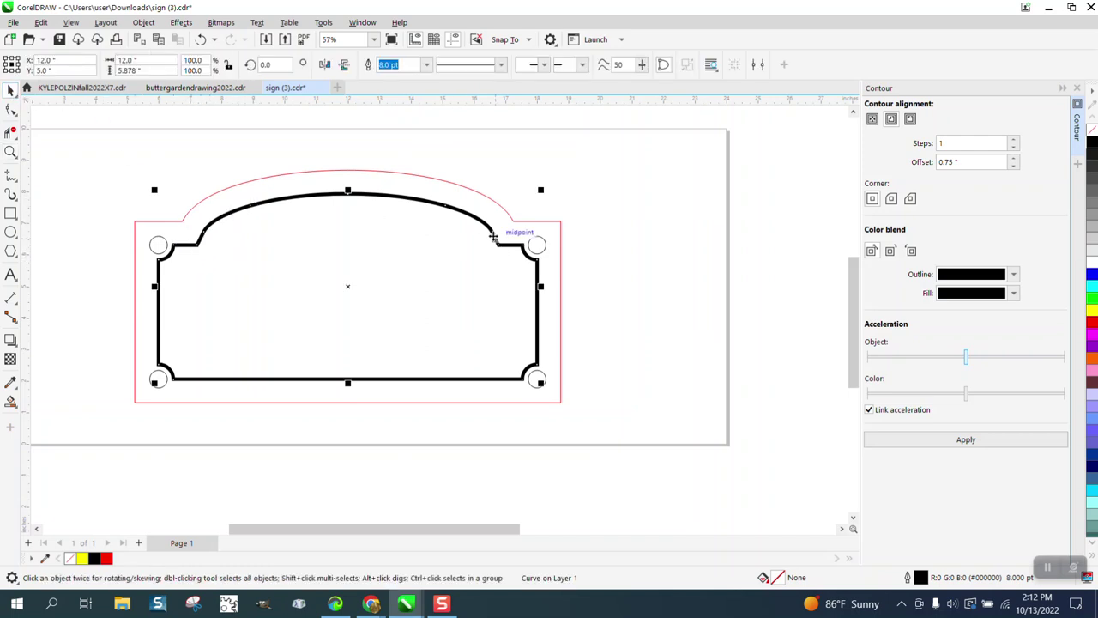
# Step: Delete the five surplus arch nodes on the inner border: both shoulders, two upper nodes and the top centre
pyautogui.click(11, 109)
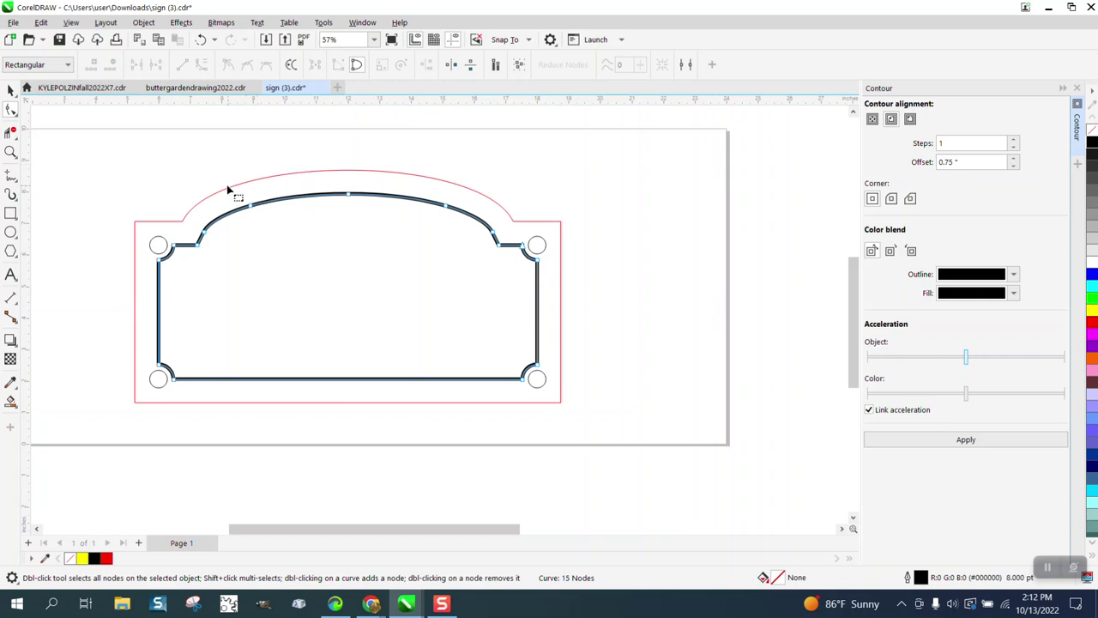
pyautogui.click(206, 233)
pyautogui.press('Delete')
pyautogui.click(493, 236)
pyautogui.press('Delete')
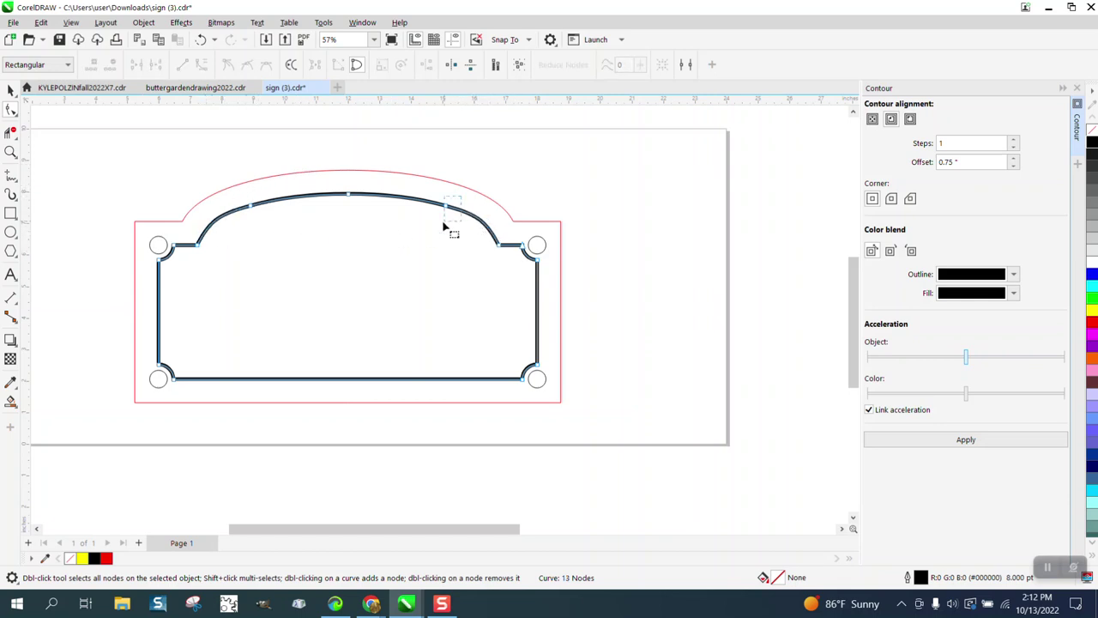
pyautogui.click(446, 207)
pyautogui.press('Delete')
pyautogui.click(249, 209)
pyautogui.press('Delete')
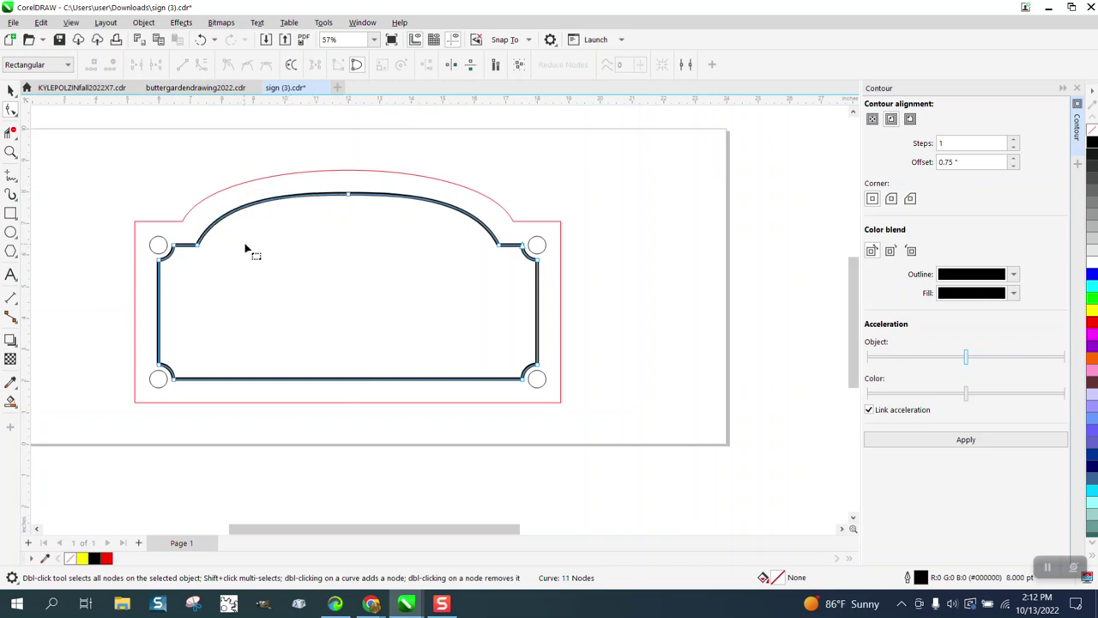
pyautogui.click(352, 196)
pyautogui.press('Delete')
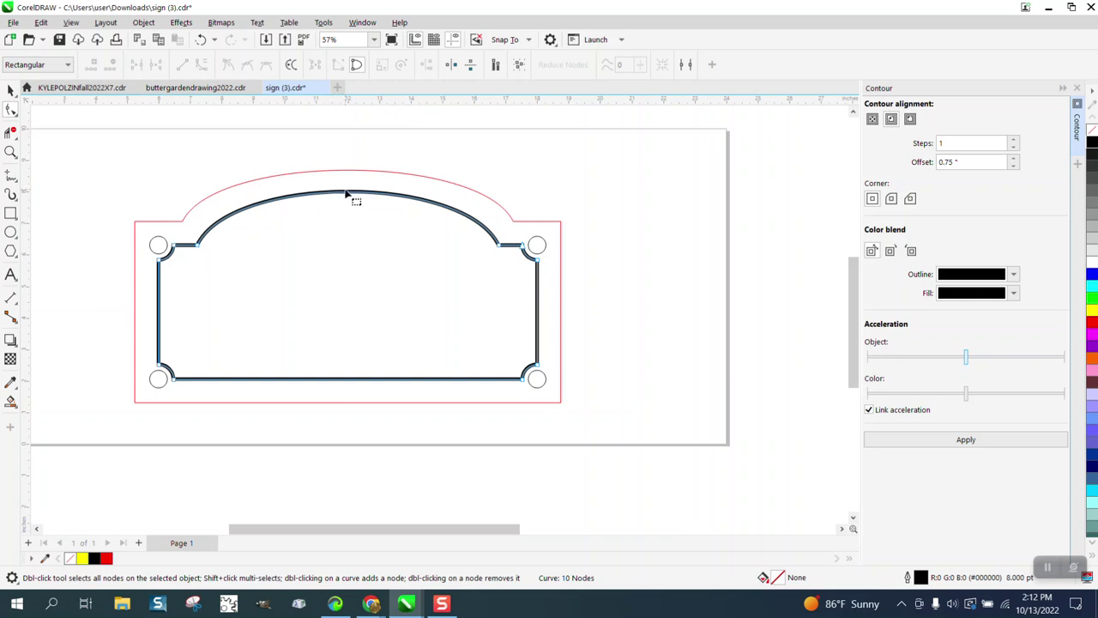
# Step: With nothing selected, set the nudge distance to 0.001 inch
pyautogui.click(11, 89)
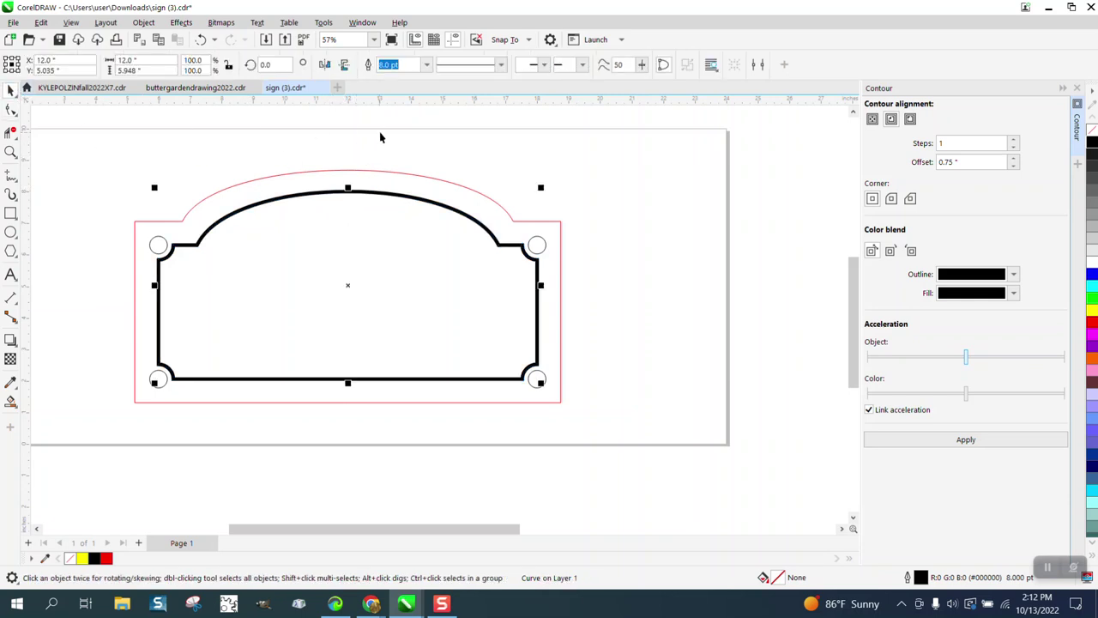
pyautogui.click(381, 137)
pyautogui.click(453, 64)
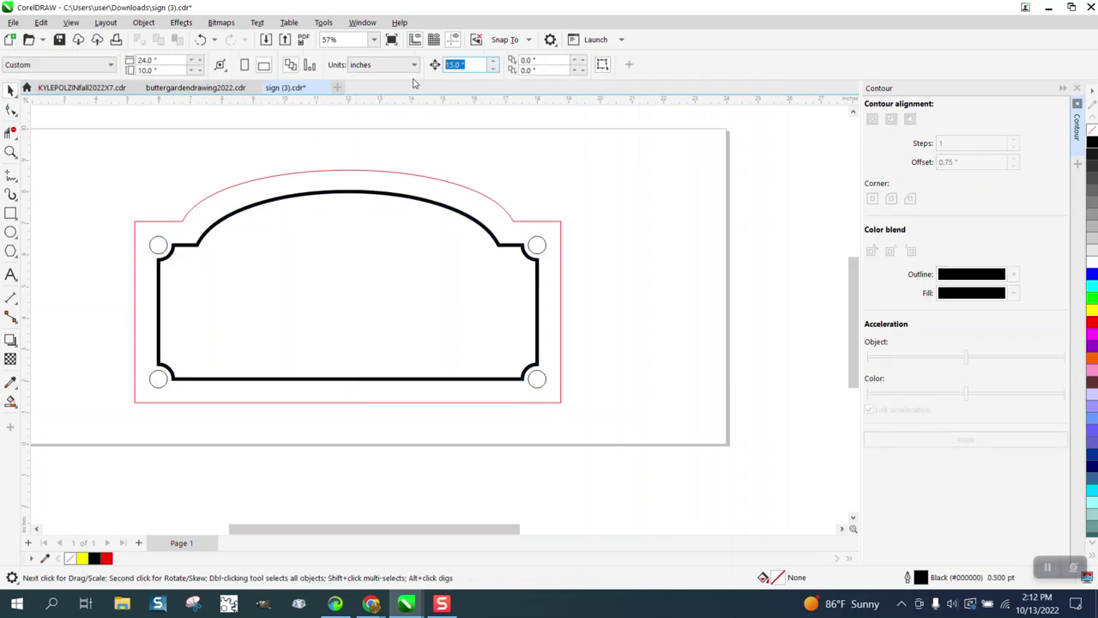
pyautogui.write('.001')
# Step: Inspect the inner border's top arch nodes and undo the last change to the arch
pyautogui.click(11, 109)
pyautogui.click(339, 198)
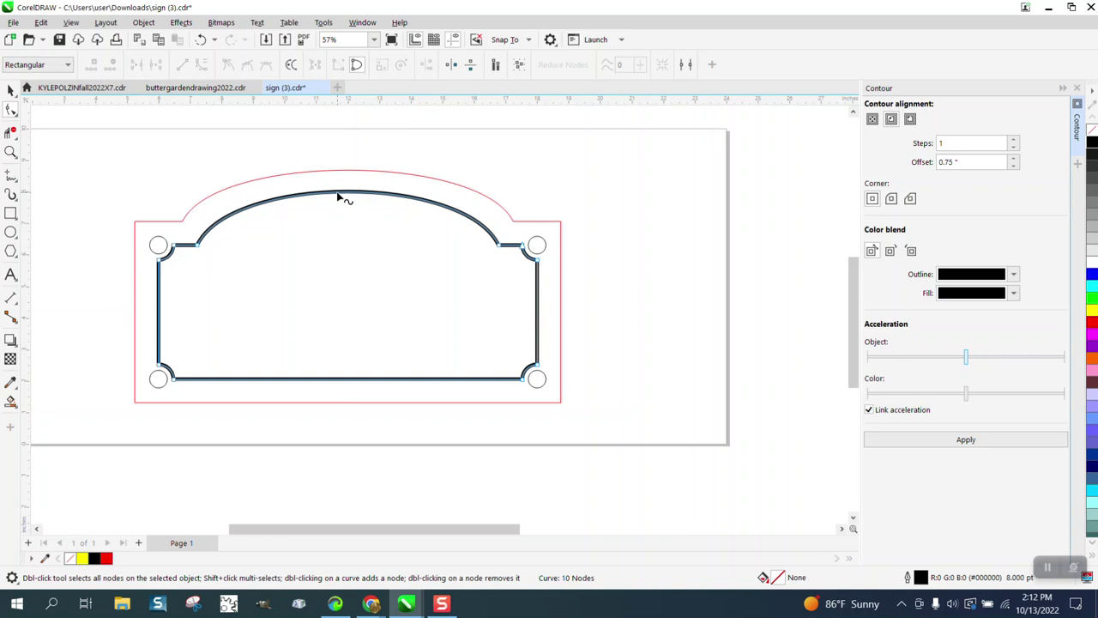
pyautogui.click(339, 197)
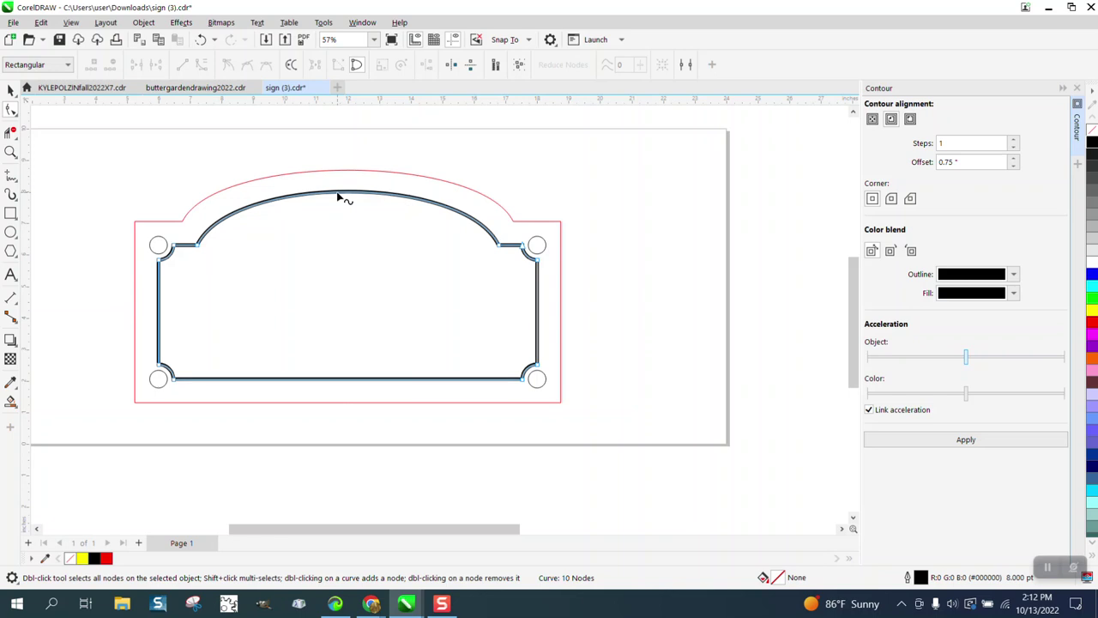
pyautogui.click(344, 194)
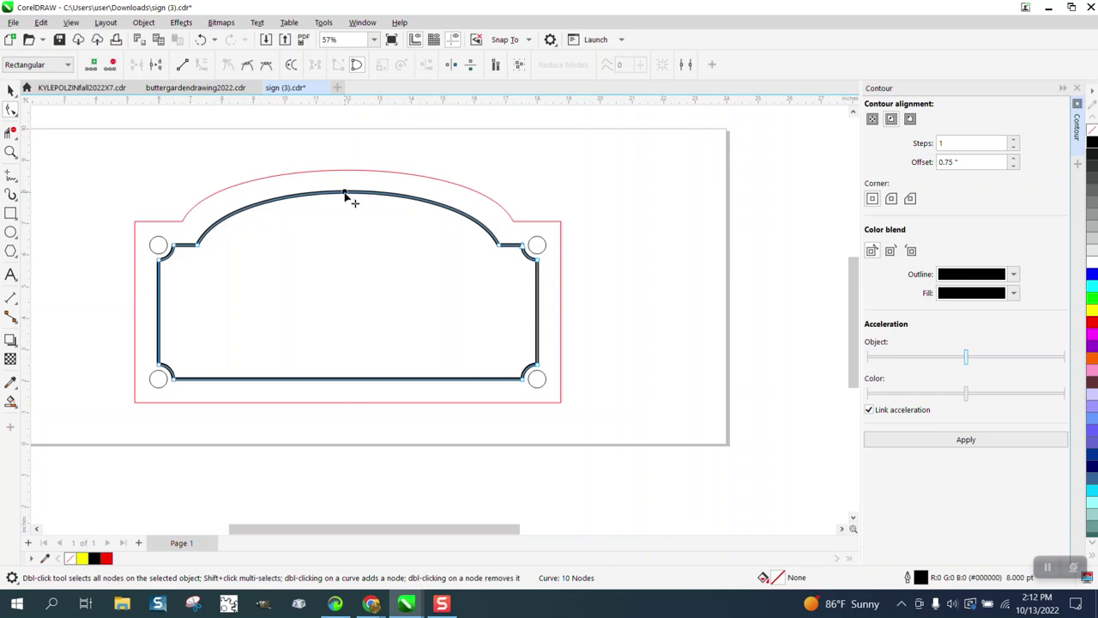
pyautogui.click(350, 200)
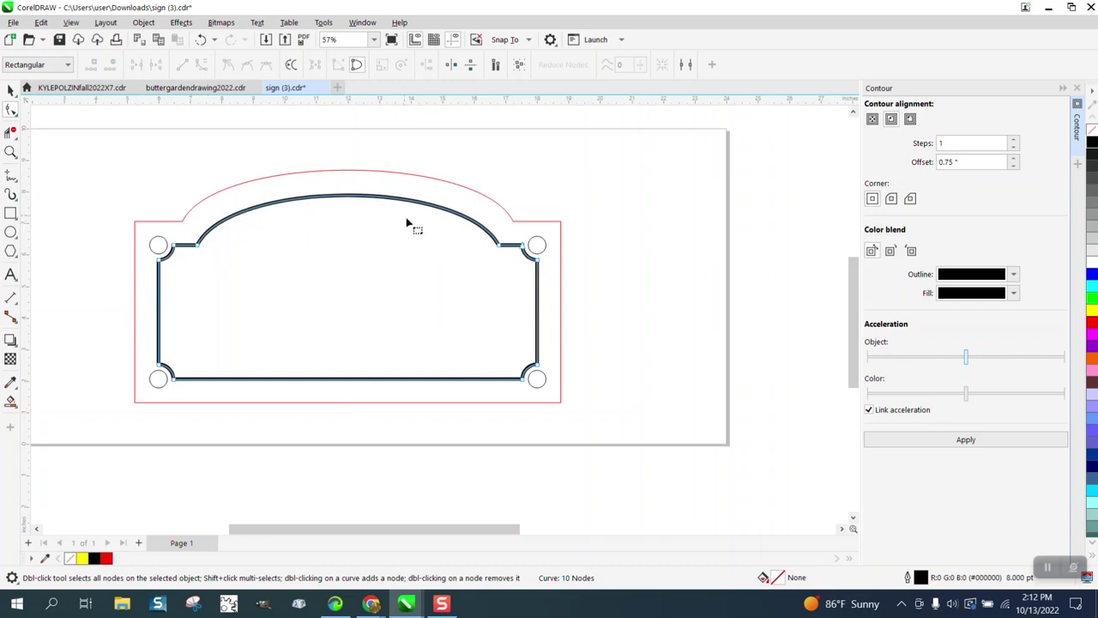
pyautogui.click(201, 41)
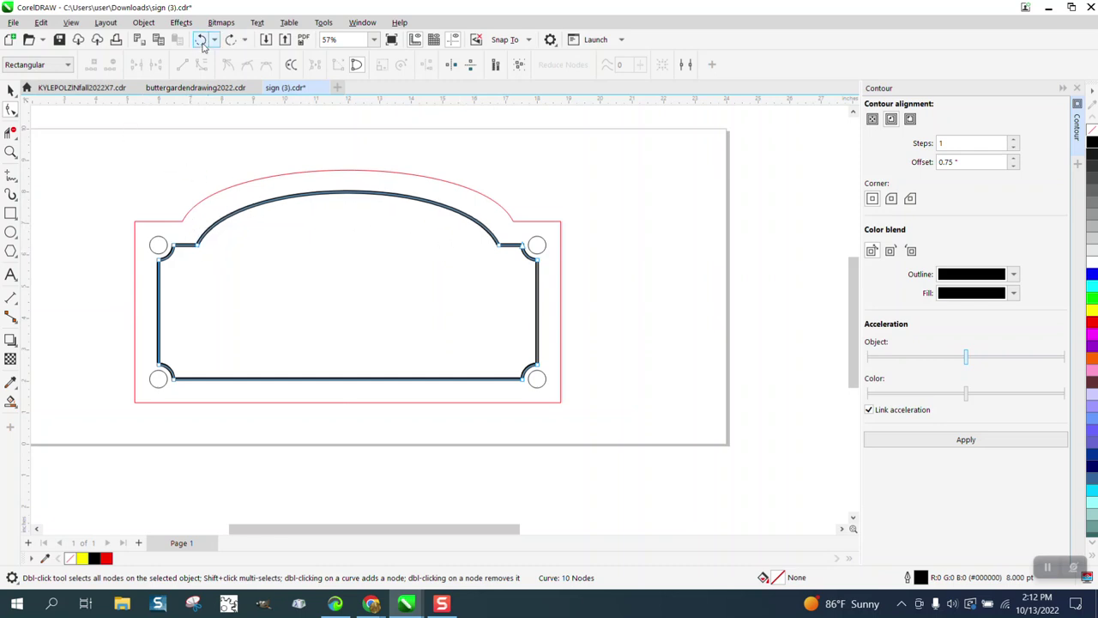
pyautogui.click(10, 89)
pyautogui.scroll(-2, 232, 234)
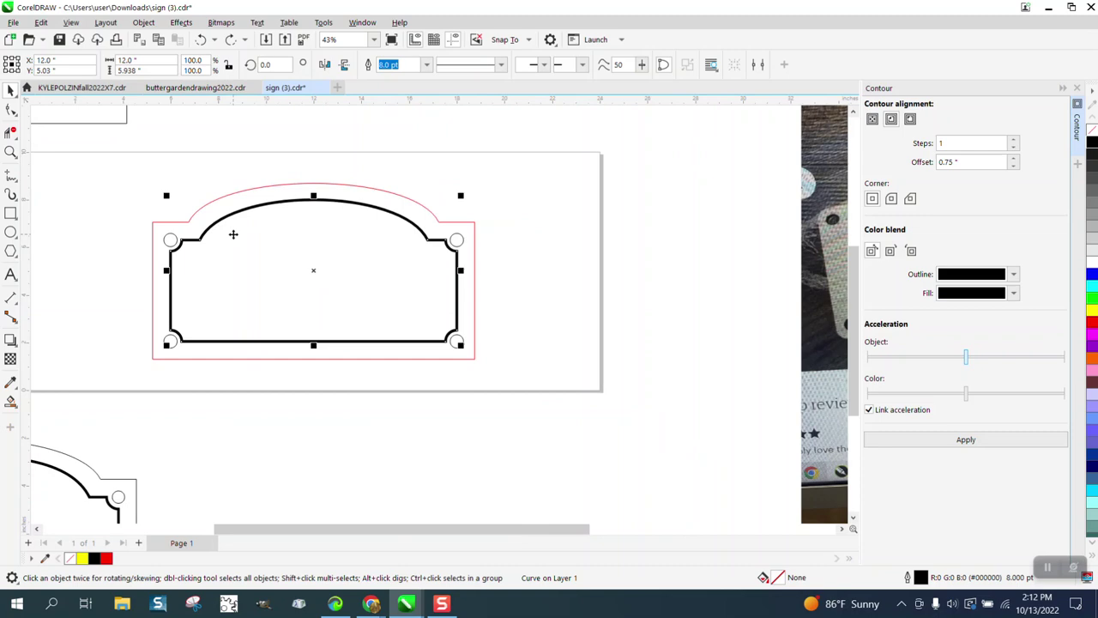
pyautogui.scroll(-2, 233, 234)
pyautogui.scroll(-2, 651, 288)
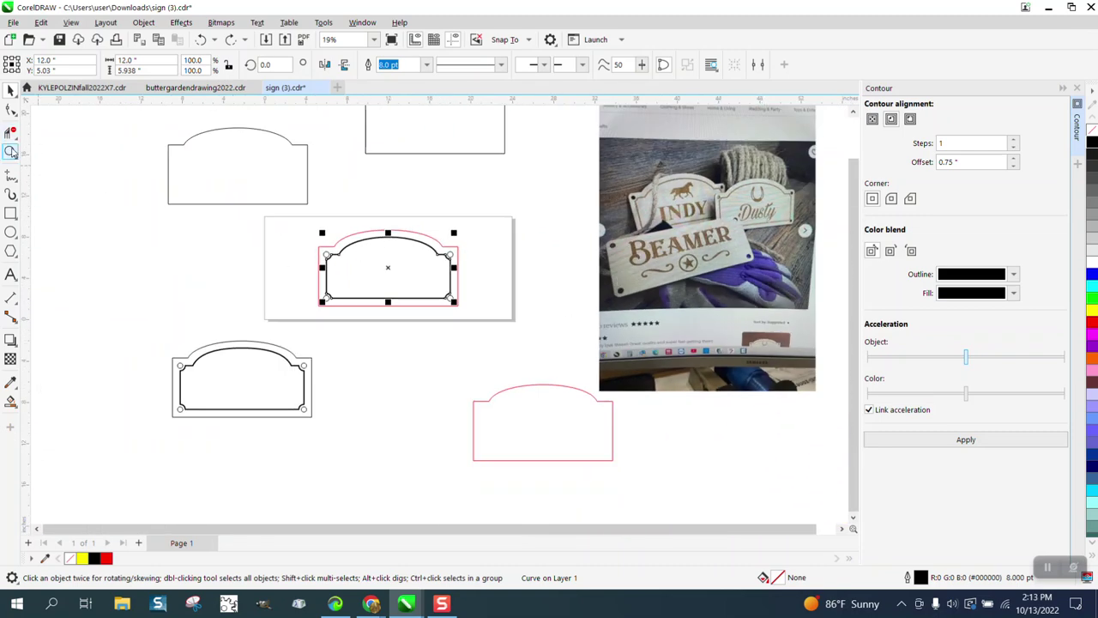
pyautogui.click(10, 151)
pyautogui.moveTo(262, 208); pyautogui.dragTo(544, 338)
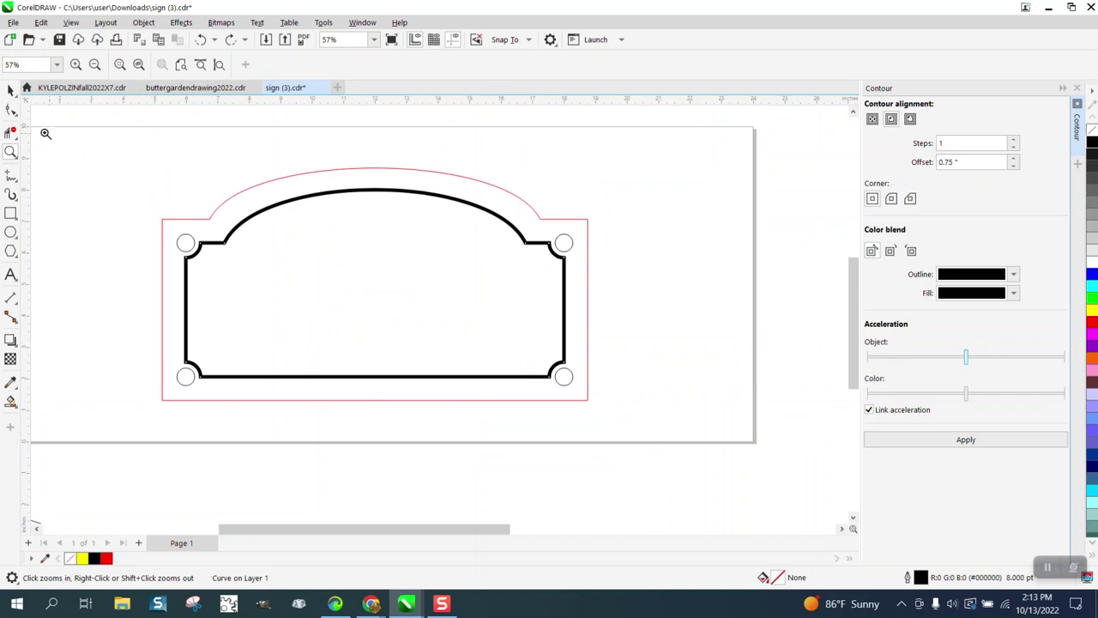
pyautogui.click(10, 89)
pyautogui.click(187, 238)
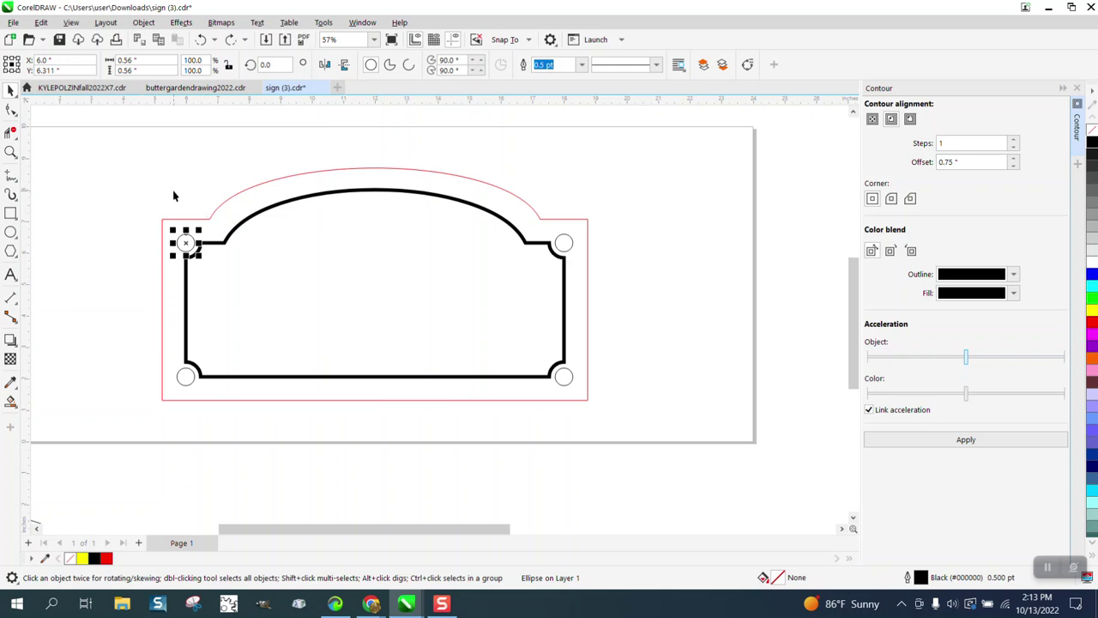
# Step: Give all four corner hole circles red Hairline outlines
pyautogui.moveTo(173, 196); pyautogui.dragTo(214, 403)
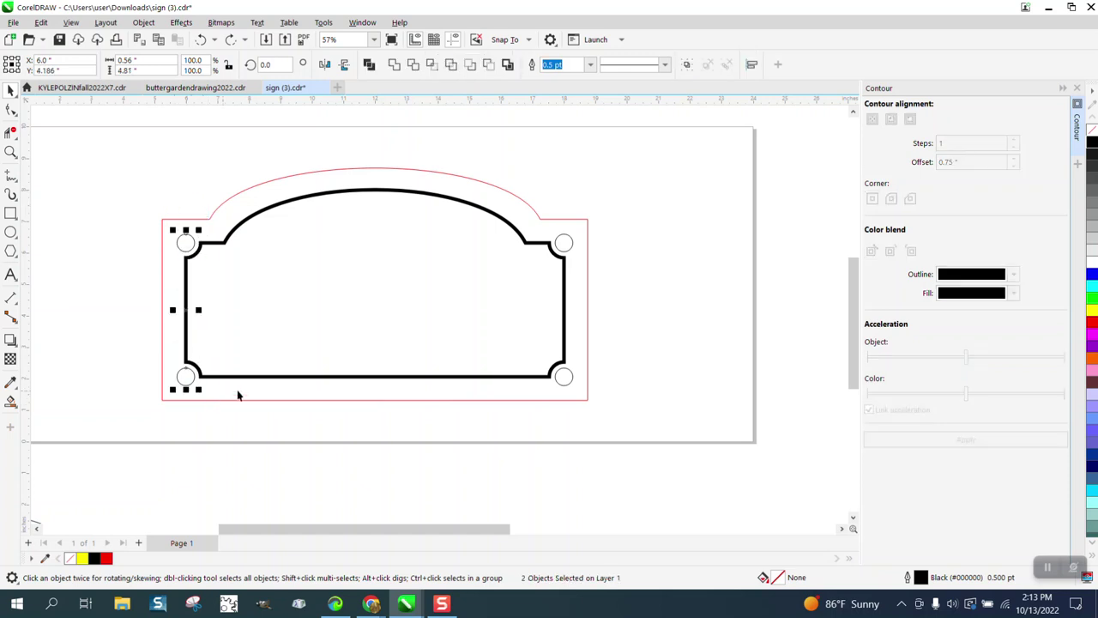
pyautogui.moveTo(538, 214); pyautogui.dragTo(554, 246)
pyautogui.moveTo(577, 403); pyautogui.dragTo(579, 408)
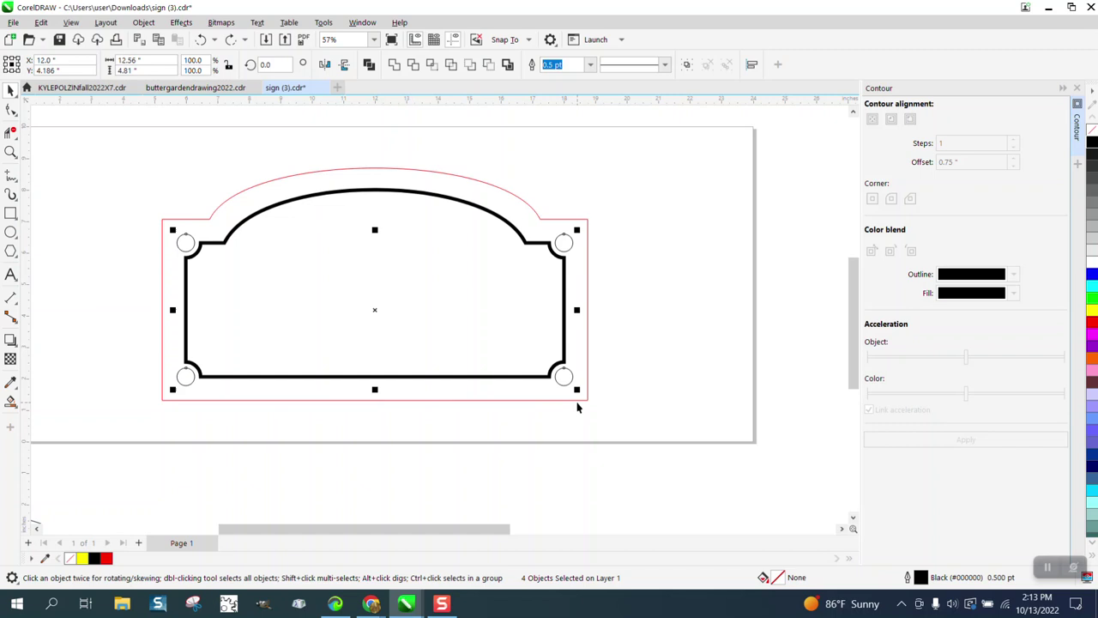
pyautogui.click(591, 64)
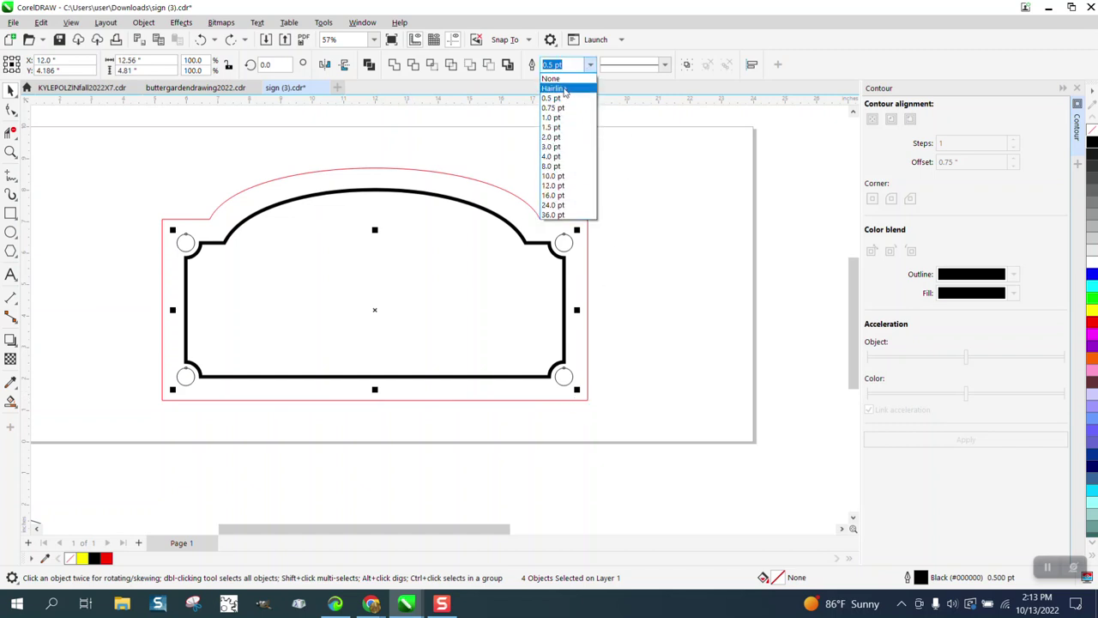
pyautogui.click(558, 79)
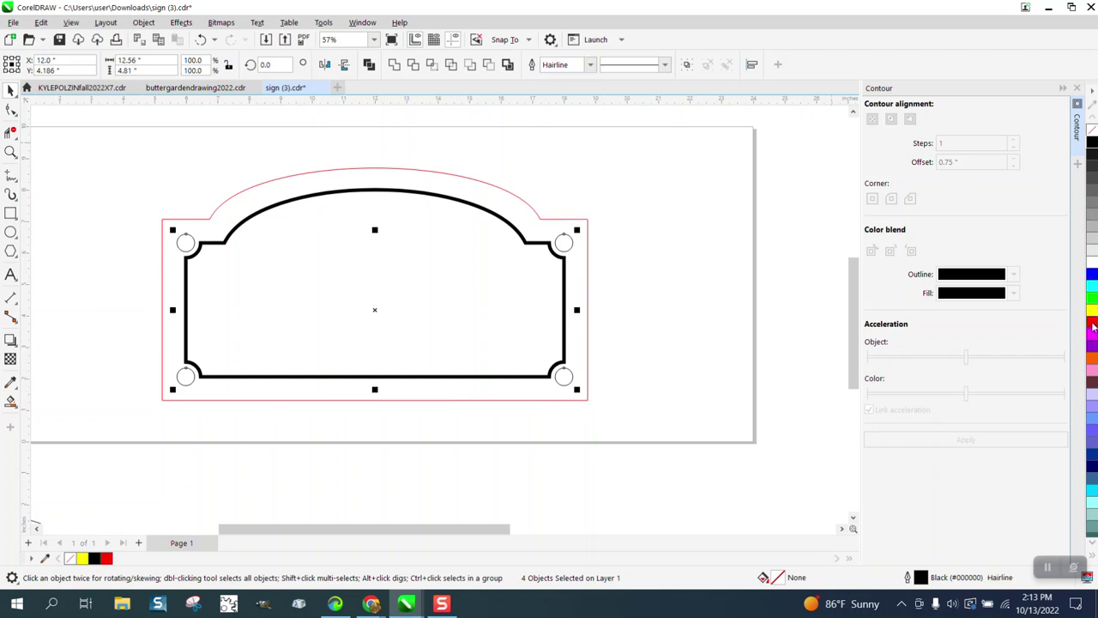
pyautogui.rightClick(1093, 326)
# Step: Deselect everything and close the Contour docker
pyautogui.click(768, 294)
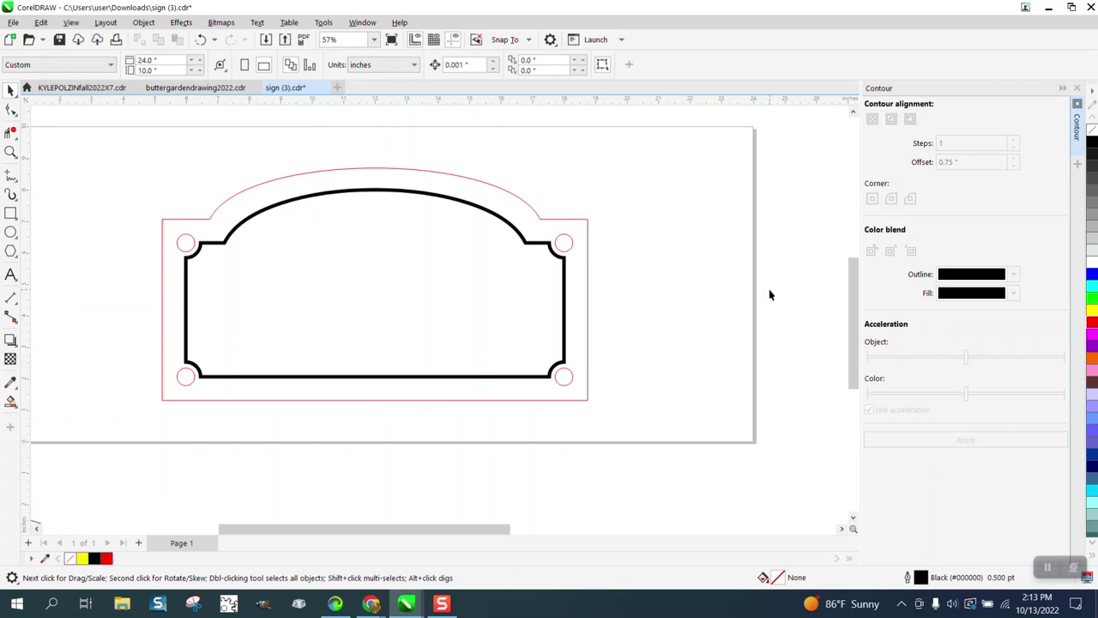
pyautogui.click(1077, 88)
pyautogui.scroll(-1, 700, 179)
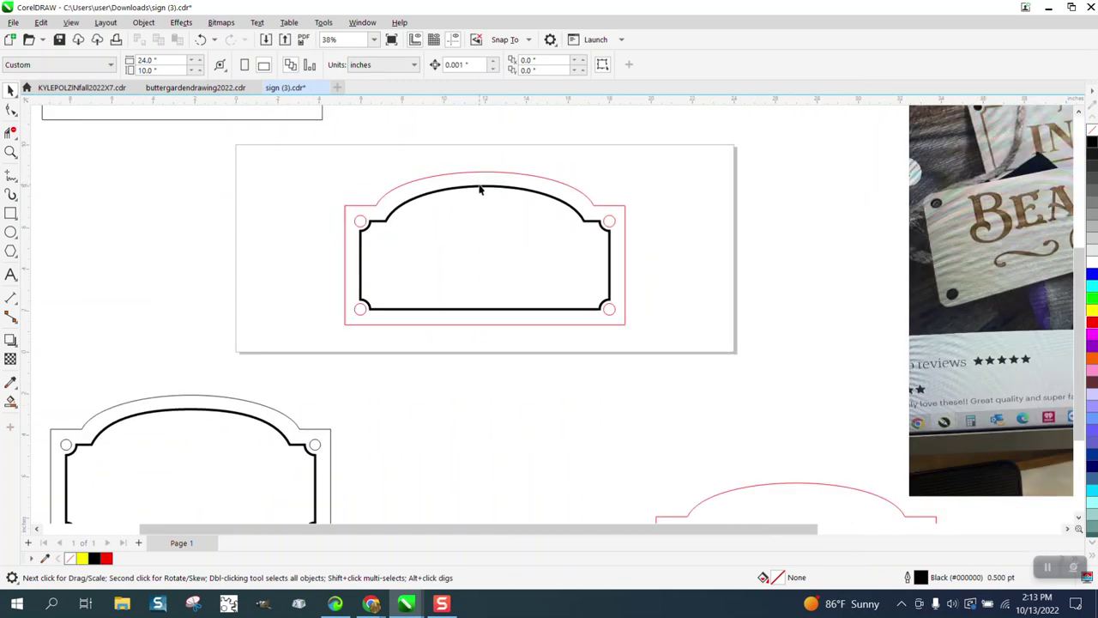